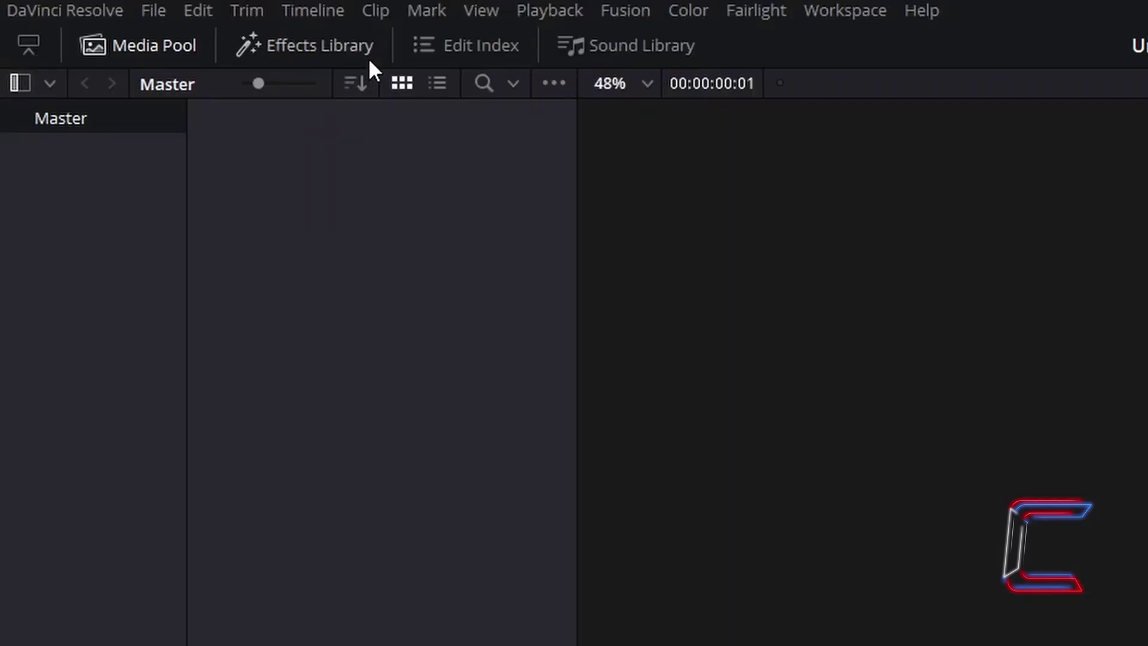
Step: Add a Fusion Composition effect to the start of the Video 1 track on the timeline
left_click(368, 57)
left_click(107, 225)
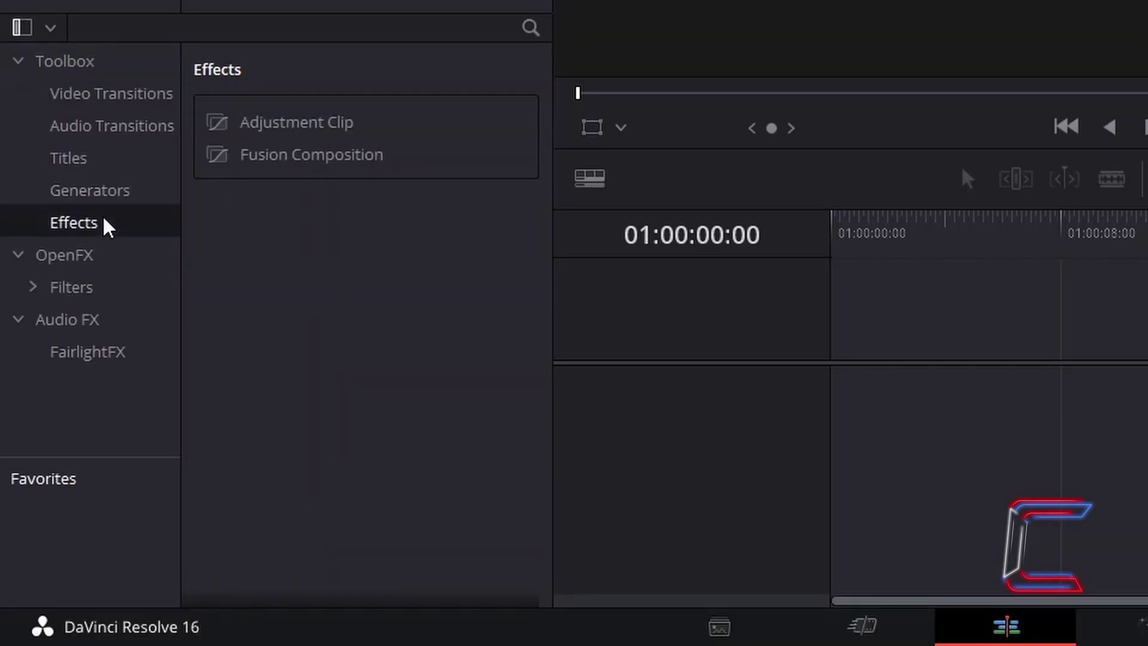
left_click(398, 158)
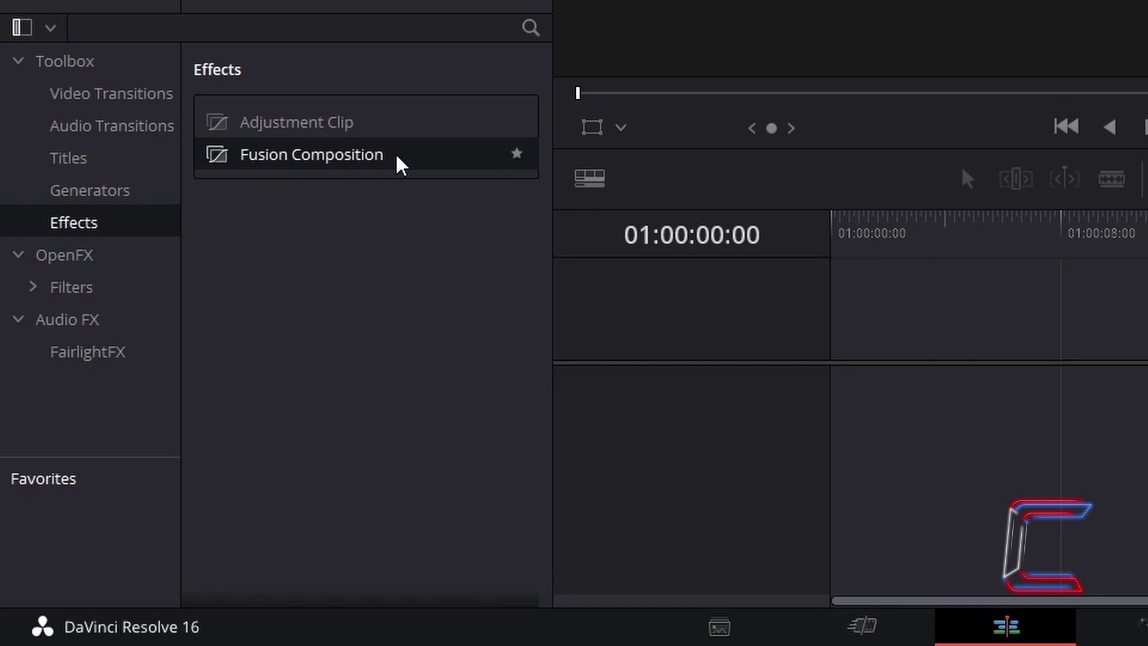
left_click_drag(397, 159, 848, 398)
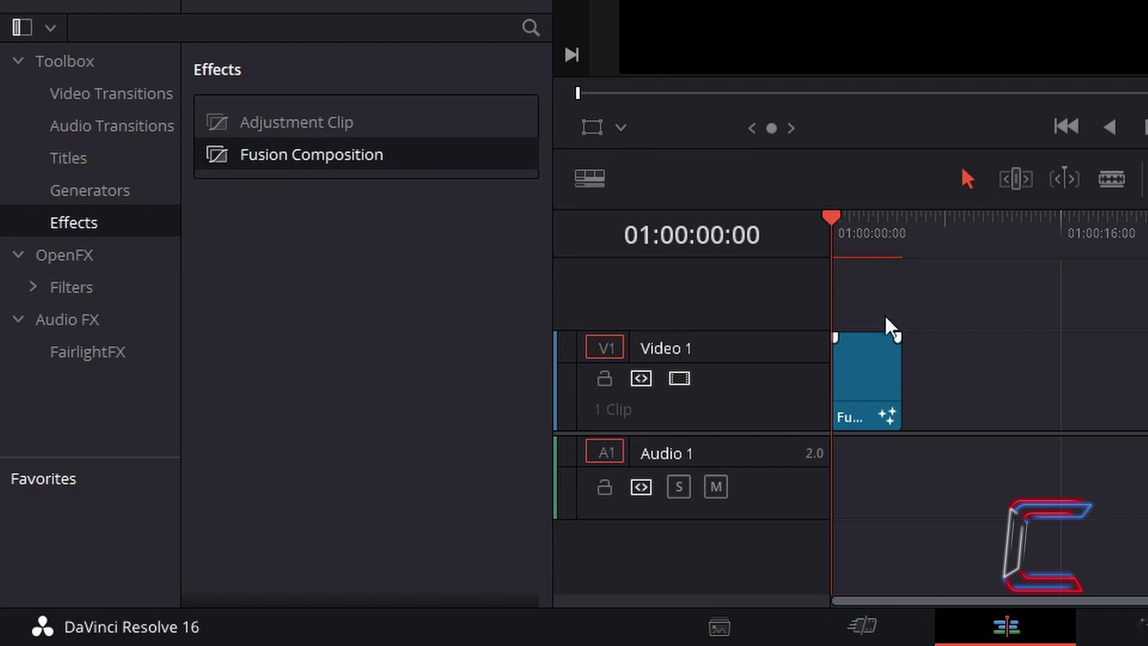
Step: Check the Fusion Composition clip's duration with the playhead and try lengthening the clip on the timeline
left_click_drag(837, 236, 903, 235)
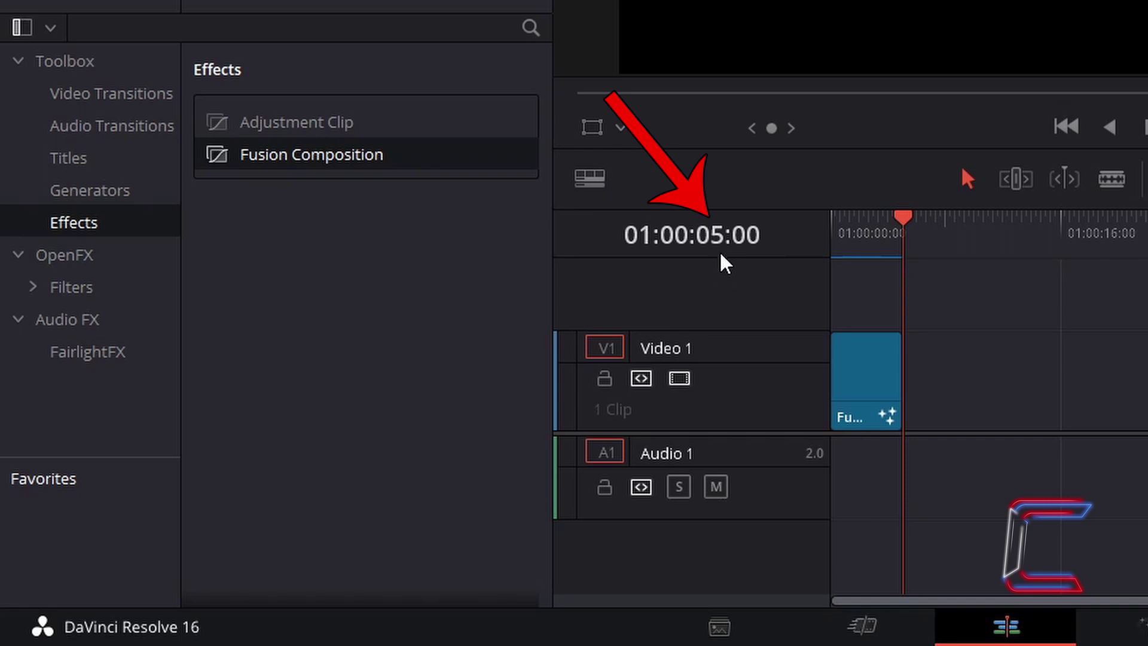
left_click(435, 366)
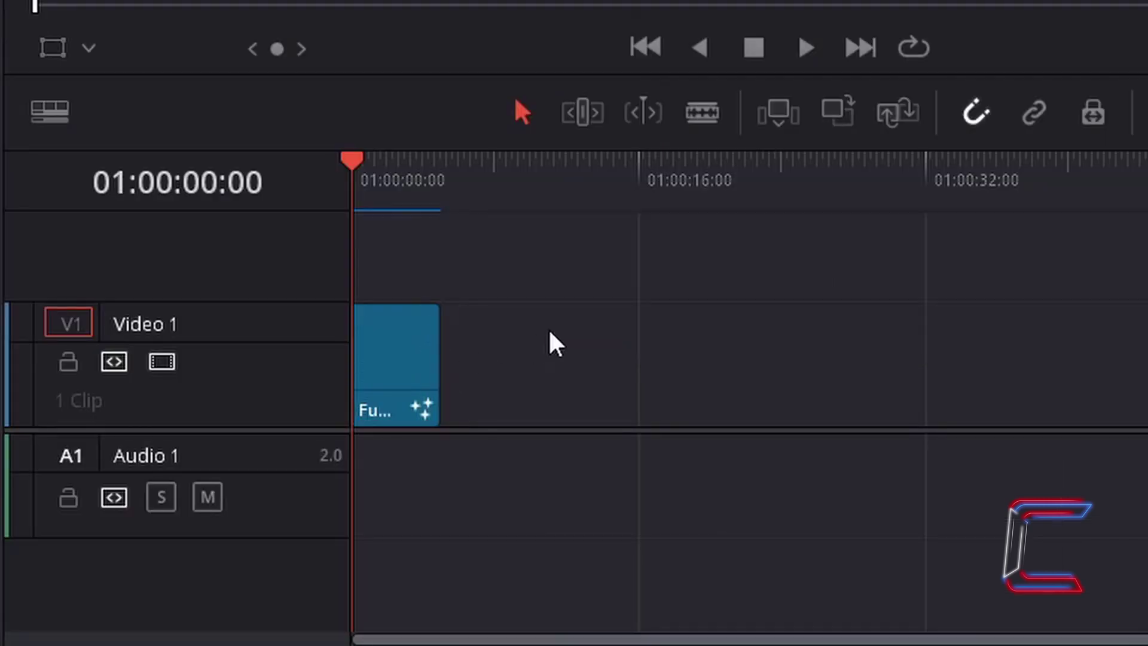
left_click_drag(431, 361, 505, 388)
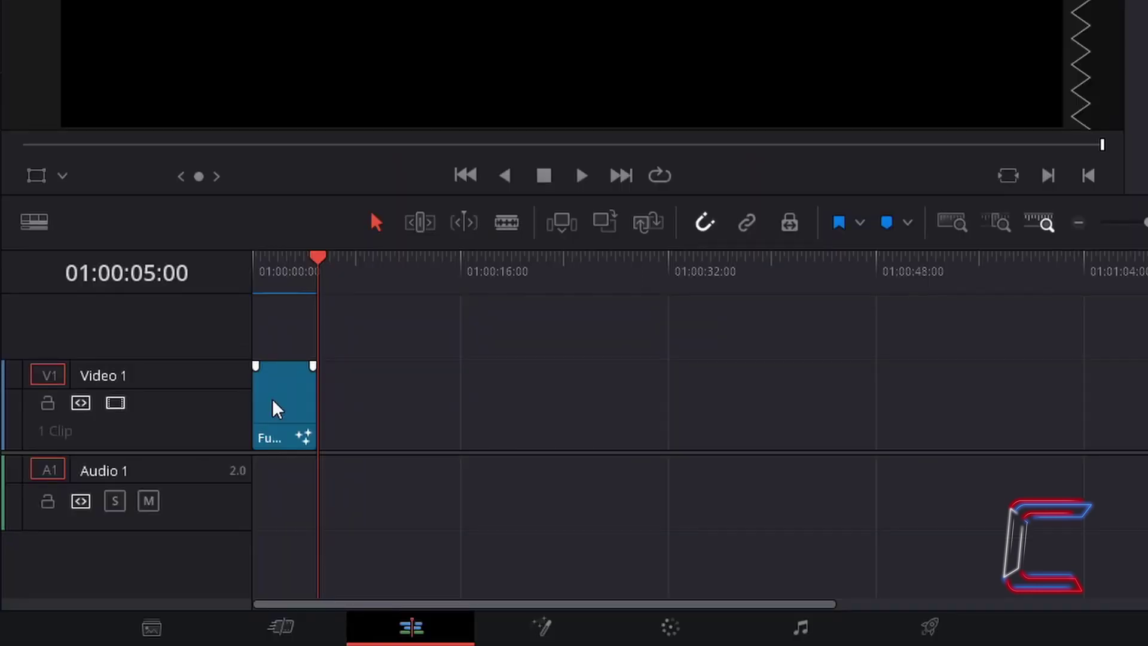
Step: Open the Fusion Composition clip in the Fusion page and add a Text+ node
right_click(272, 398)
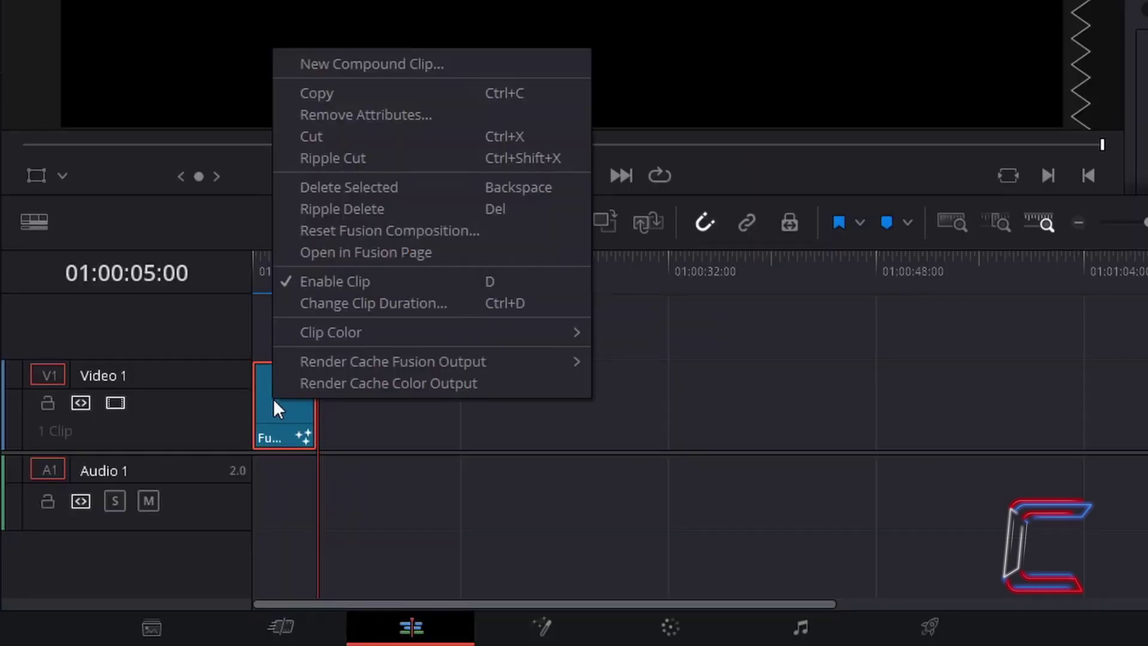
left_click(435, 256)
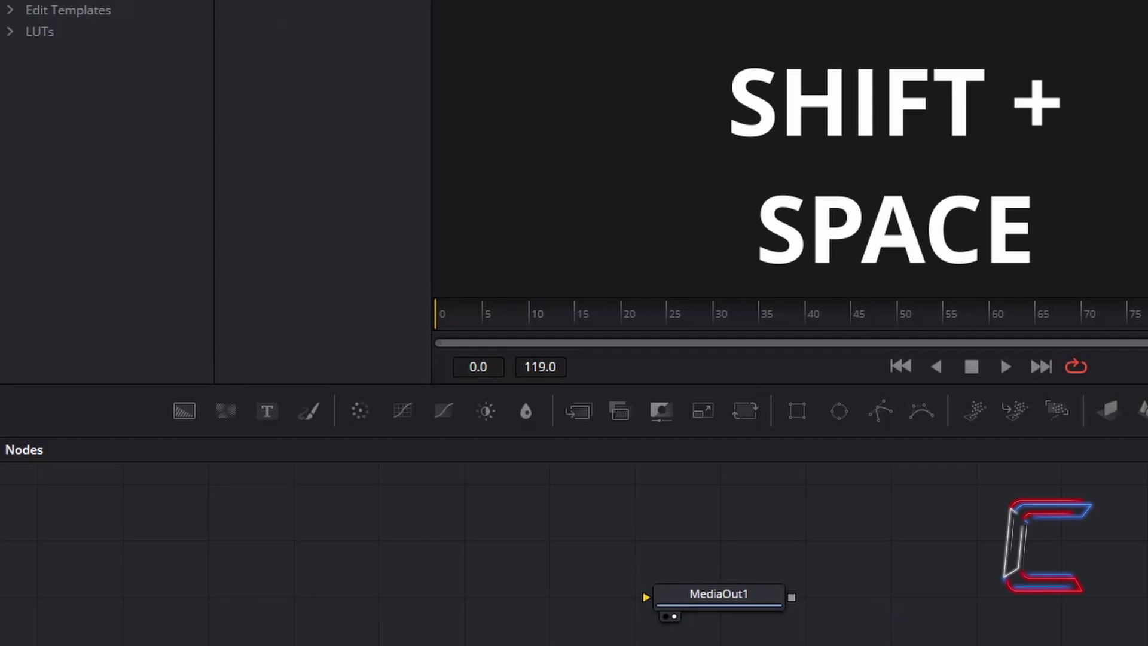
key("shift+space")
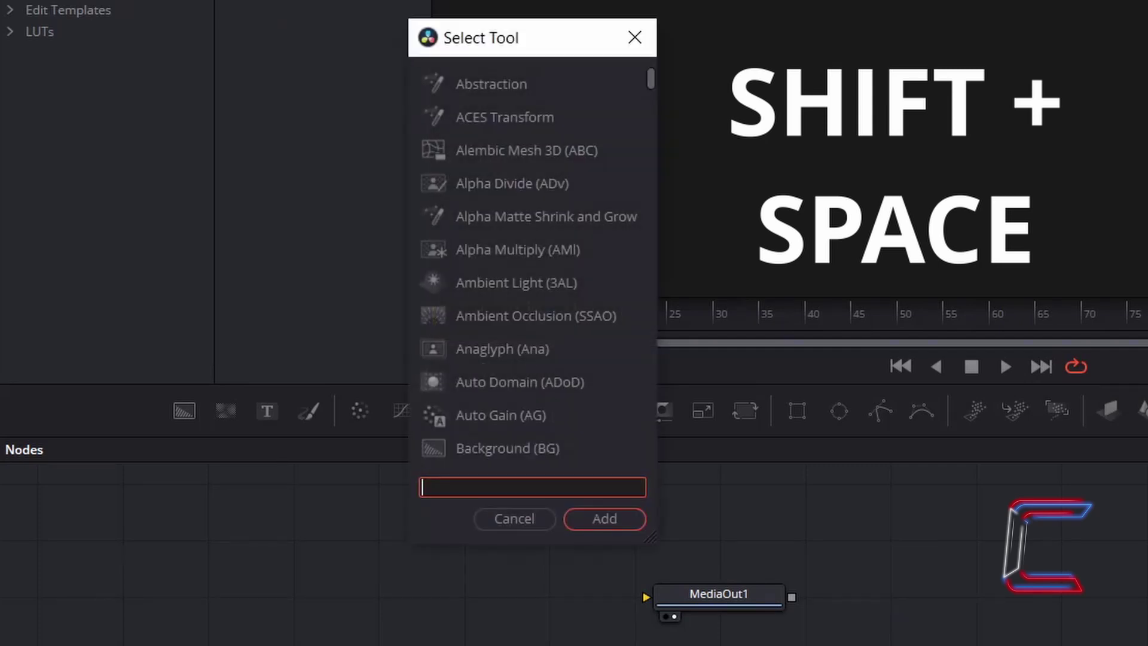
type("Text+")
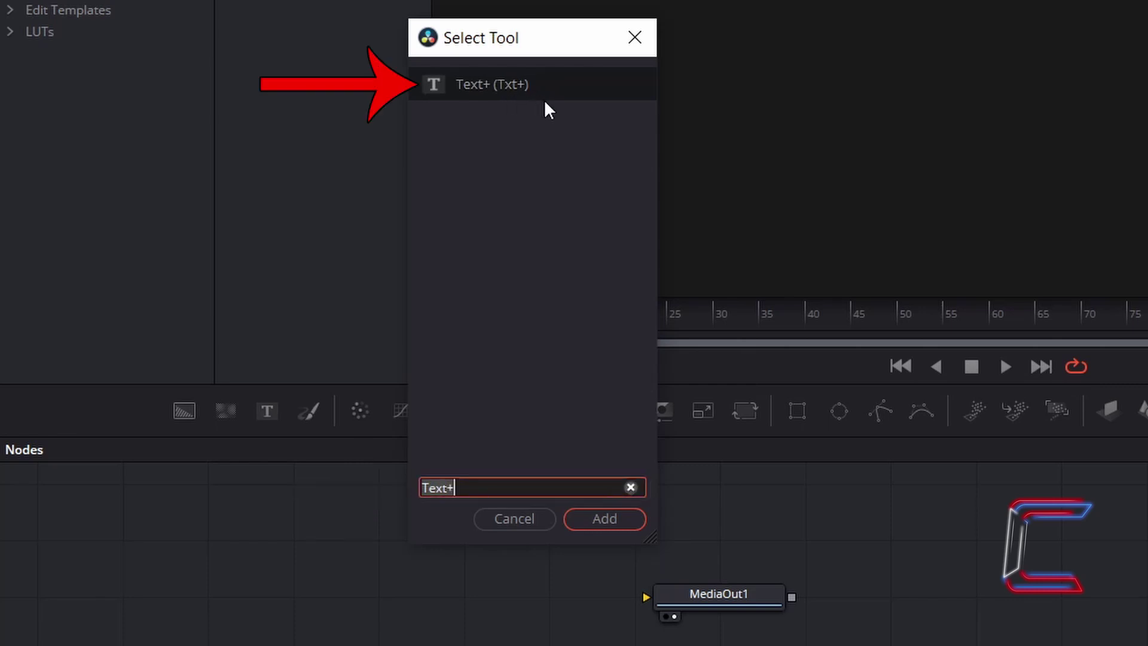
left_click(634, 521)
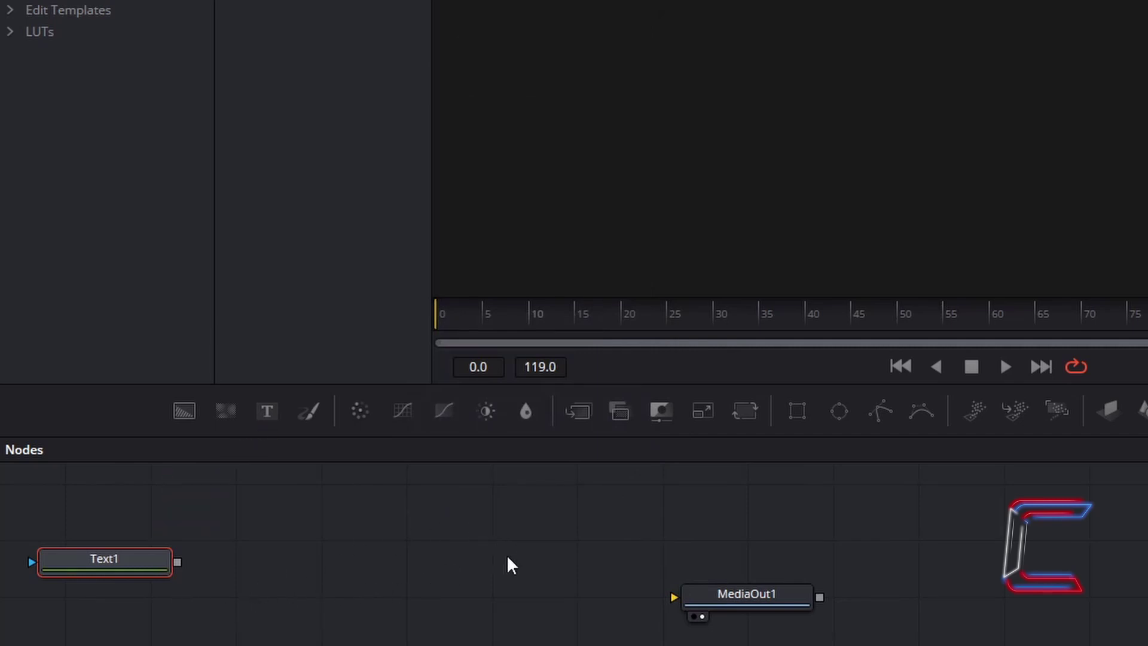
Step: Add an unconnected Background node between the Text1 and MediaOut1 nodes
left_click(384, 551)
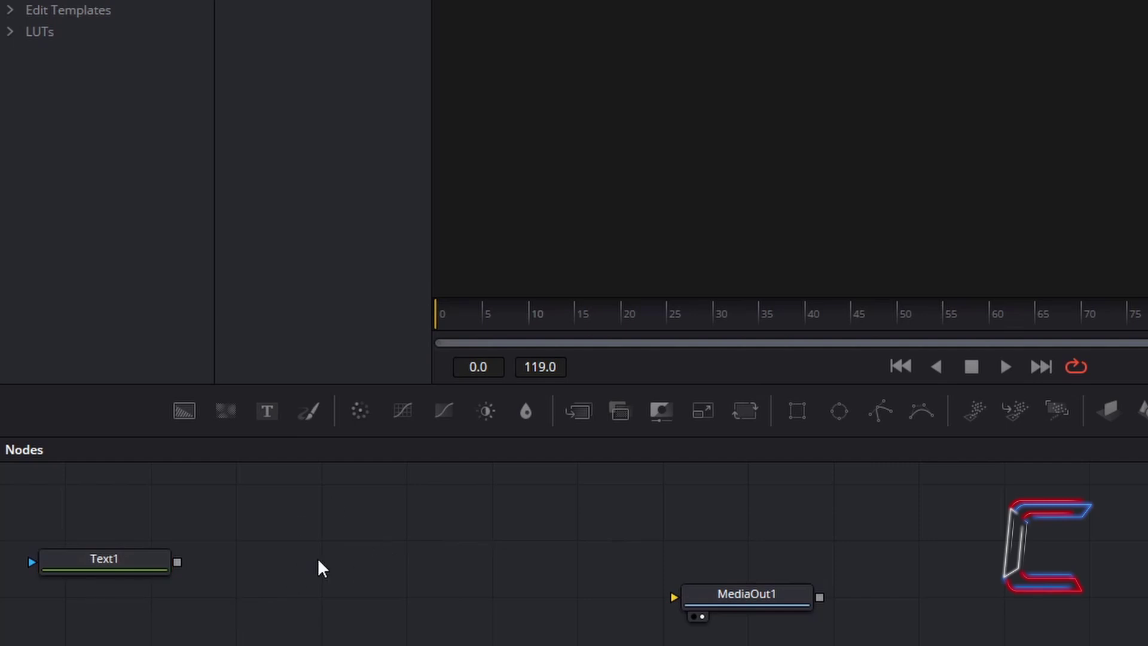
key("shift+space")
type("bac")
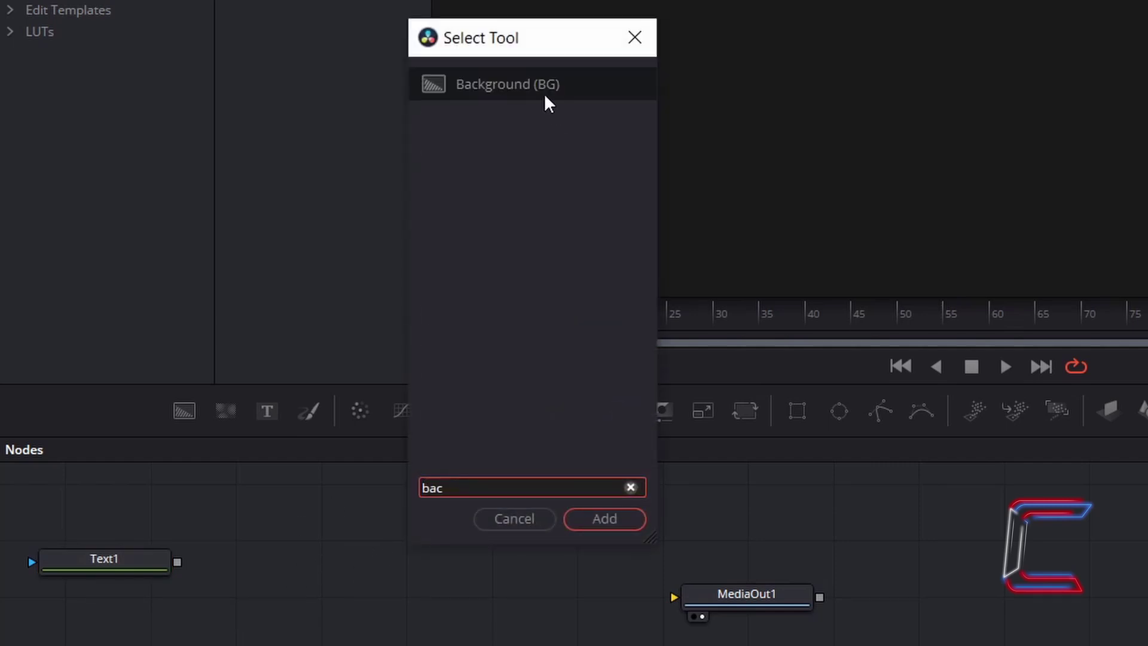
key("Down")
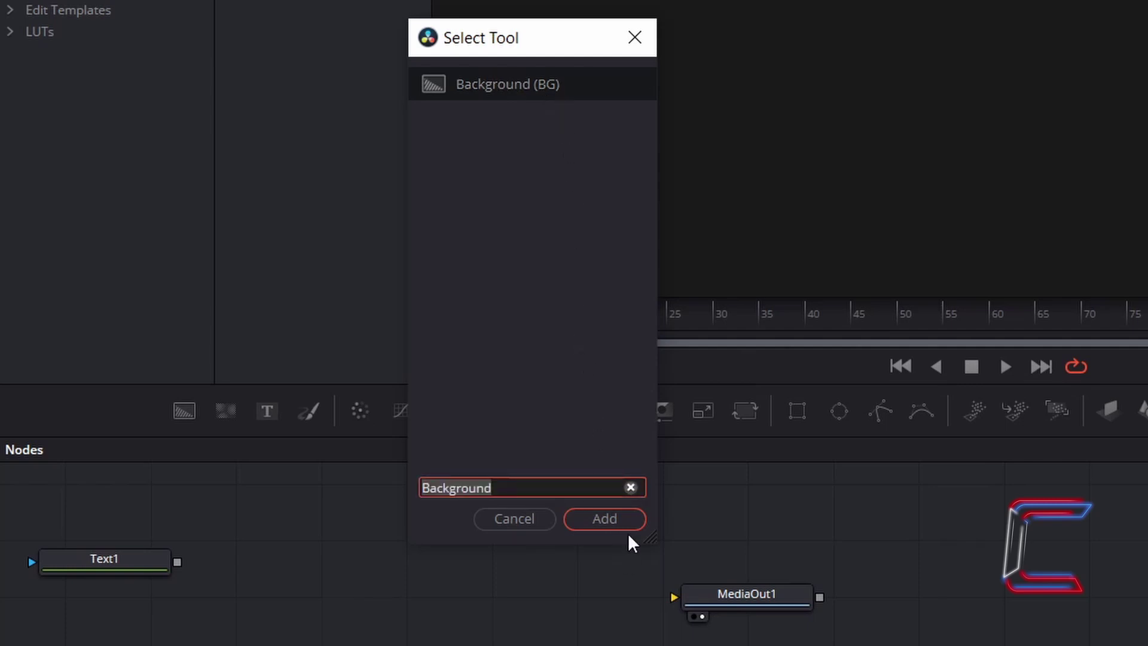
left_click(641, 520)
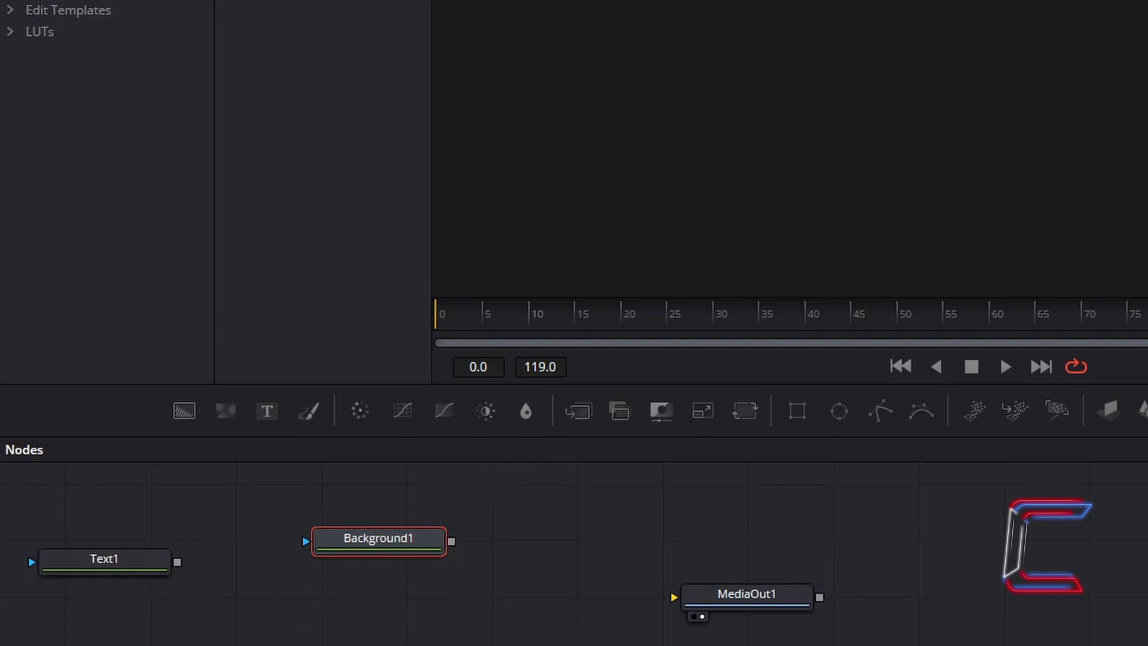
Step: Add a Merge node after Background1 and connect its output to MediaOut1
key("shift+space")
type("Merge")
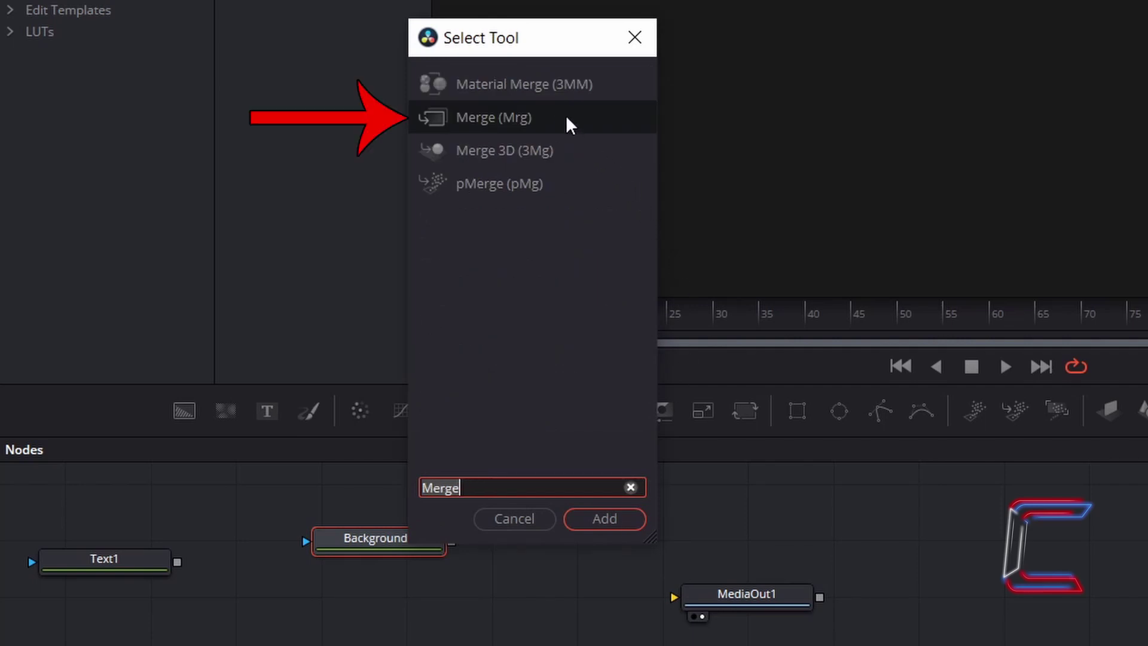
left_click(627, 520)
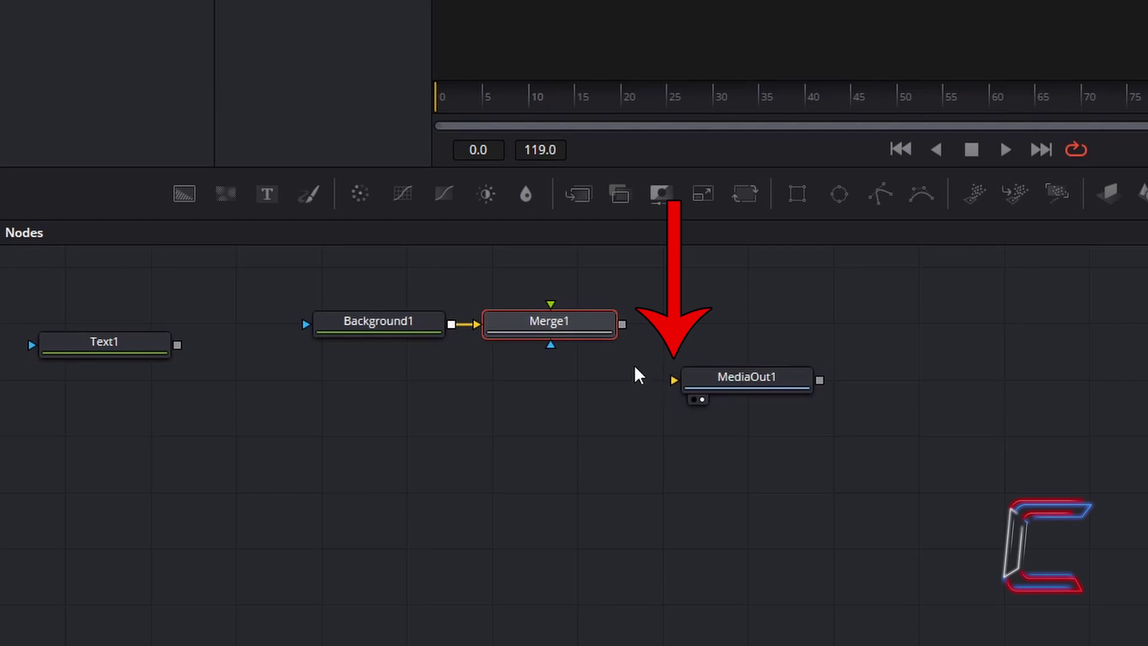
left_click_drag(622, 325, 674, 382)
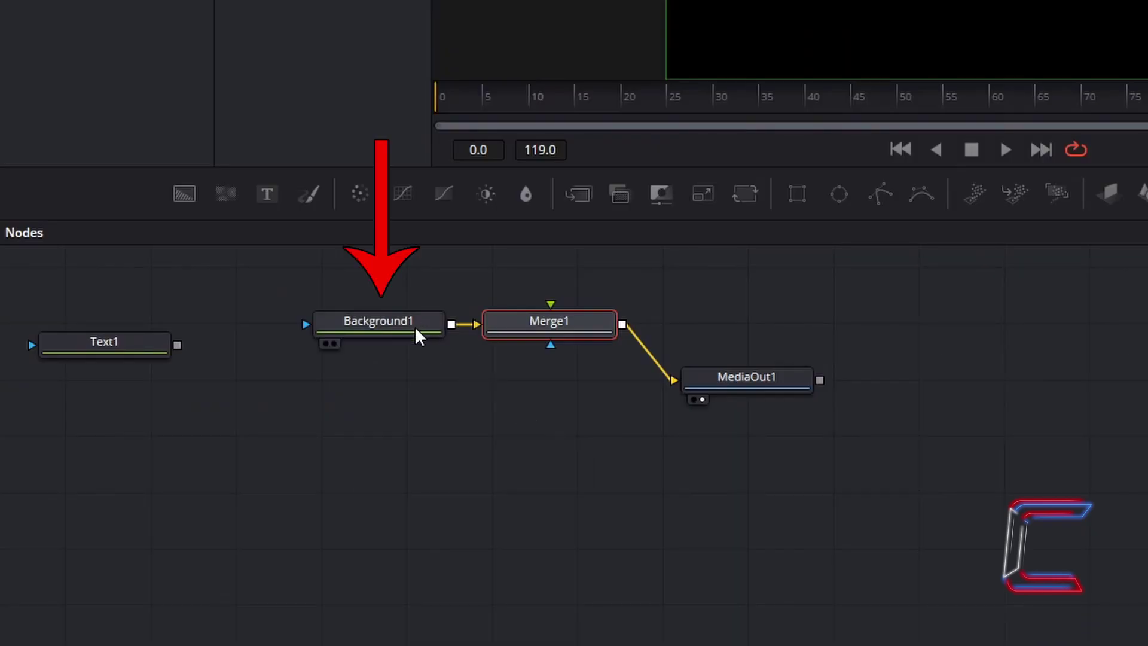
Step: Set the Background1 node's solid color to white (#ffffff)
left_click(419, 336)
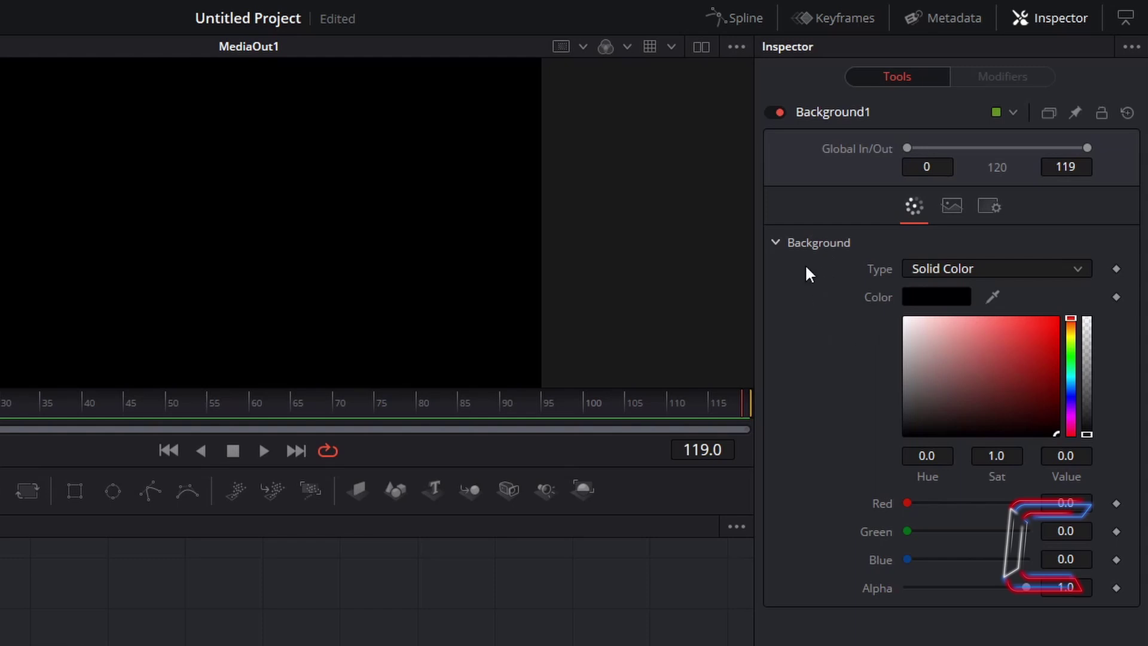
left_click(943, 295)
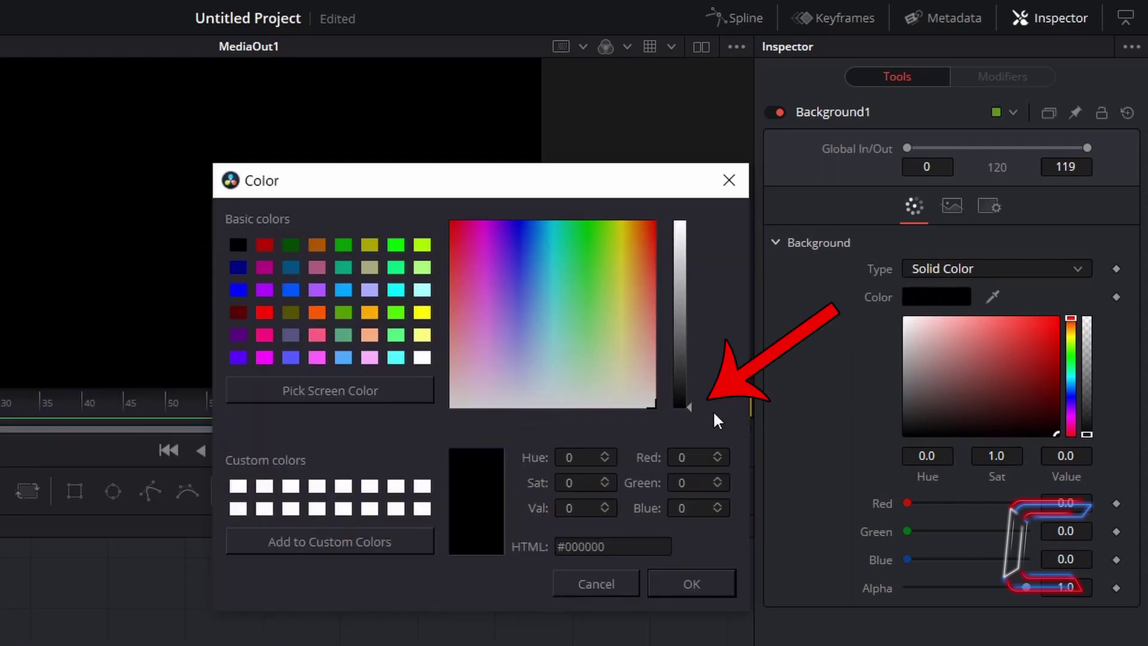
left_click_drag(692, 412, 713, 226)
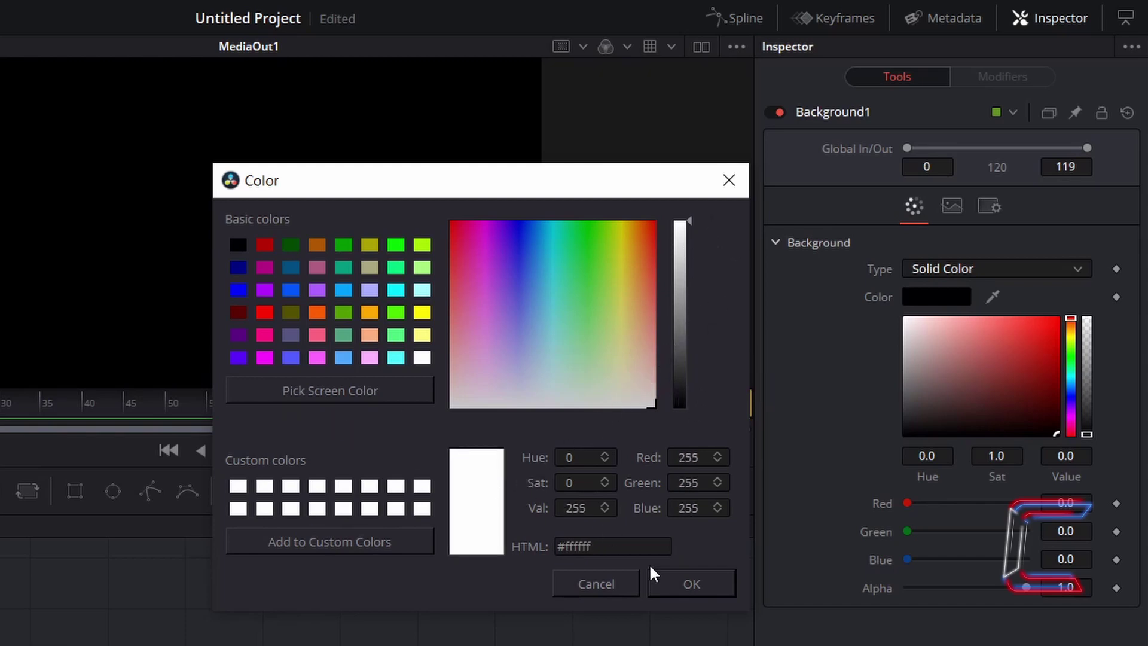
left_click(715, 596)
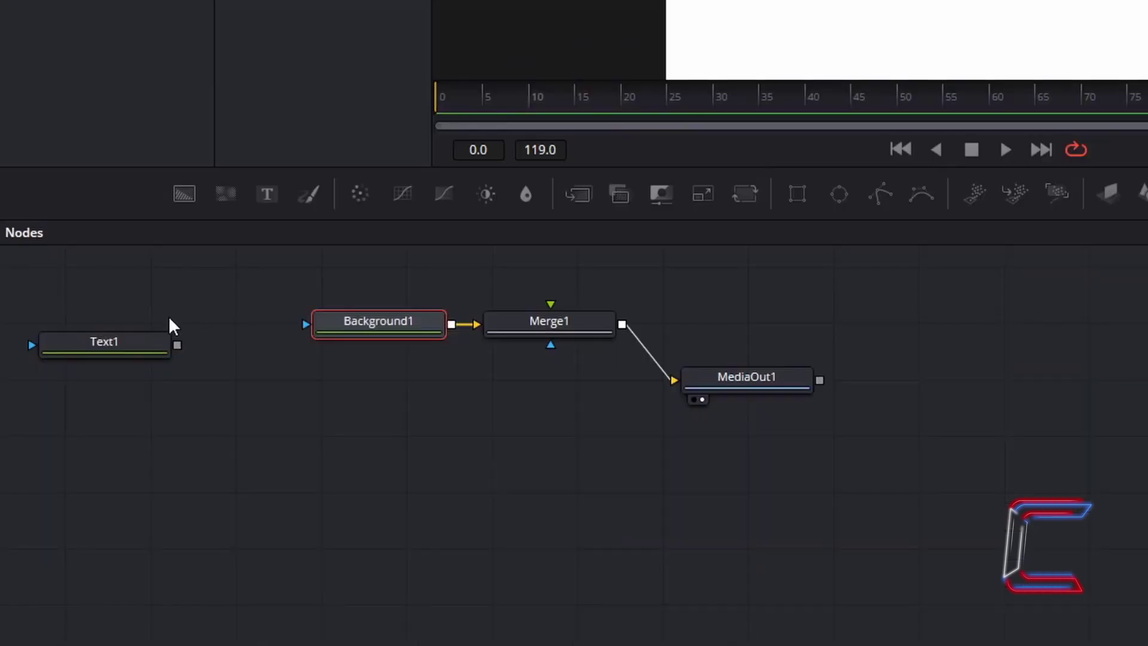
Step: With Text1 placed below Background1, attach a Merge node to it and connect that node to Merge1's foreground input
left_click_drag(144, 353, 416, 484)
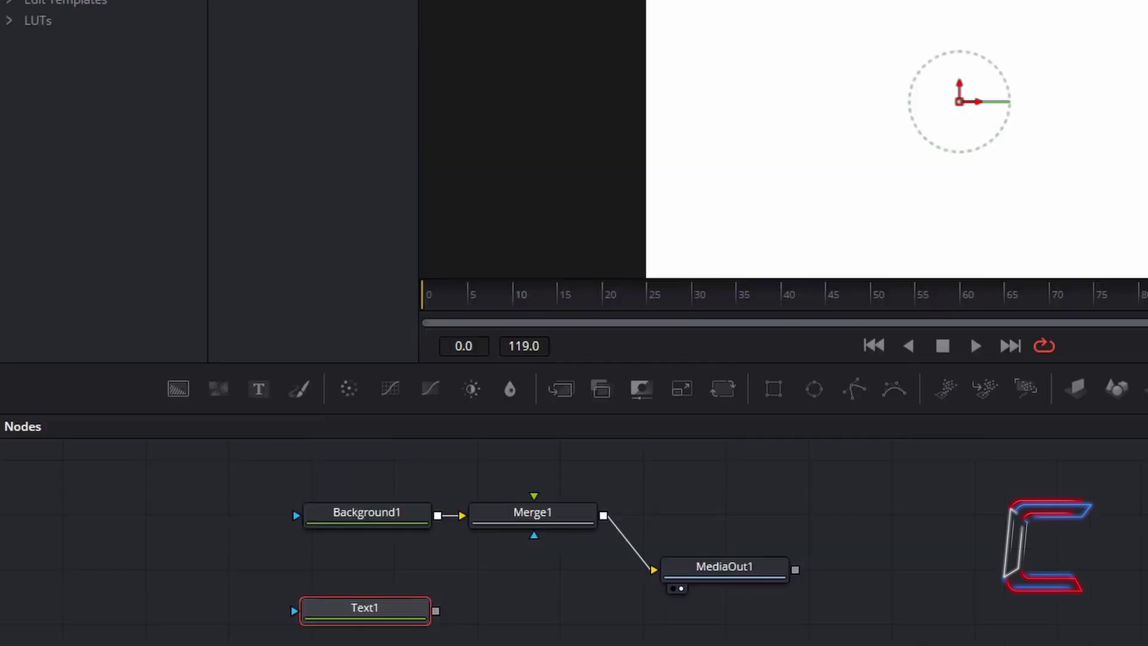
key("shift+space")
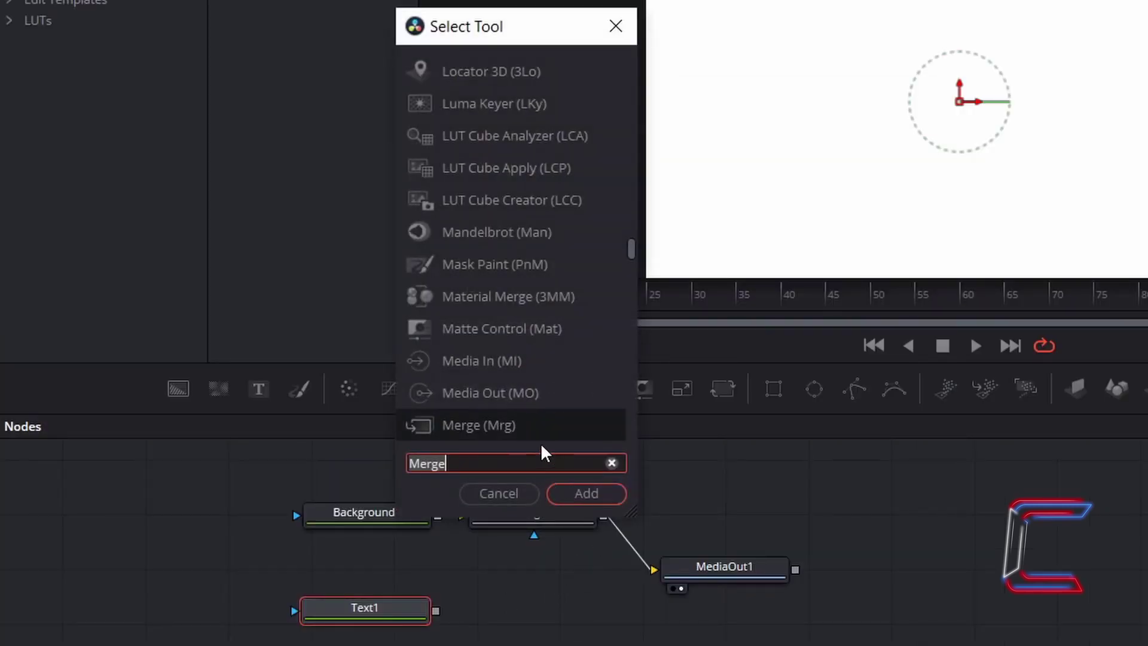
left_click(601, 492)
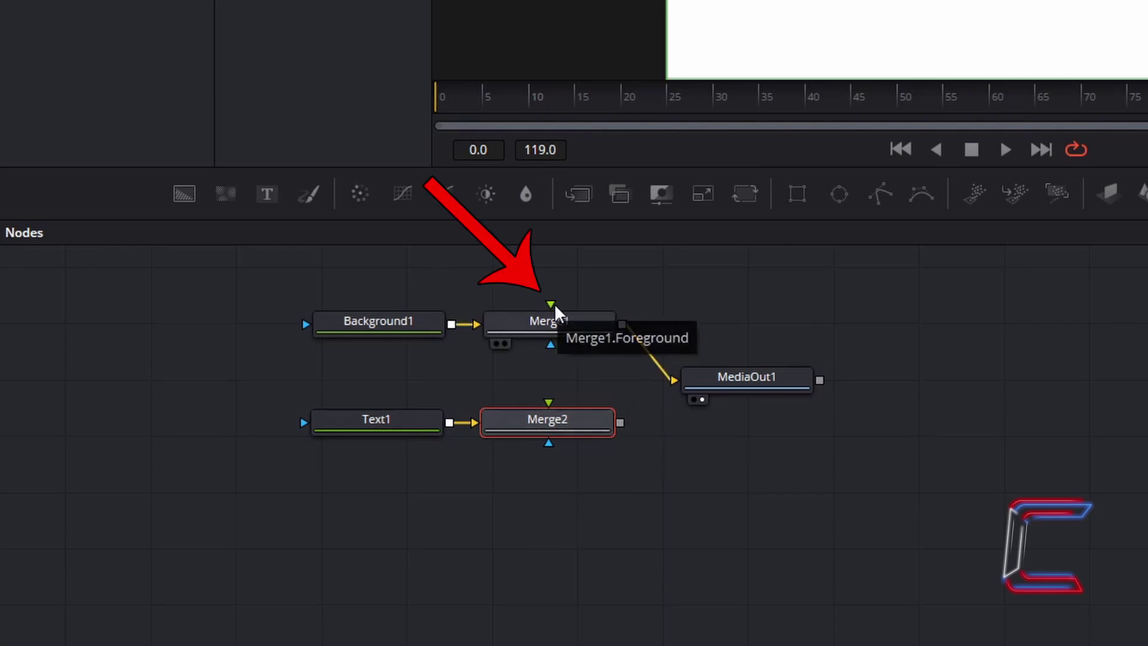
left_click_drag(619, 424, 551, 305)
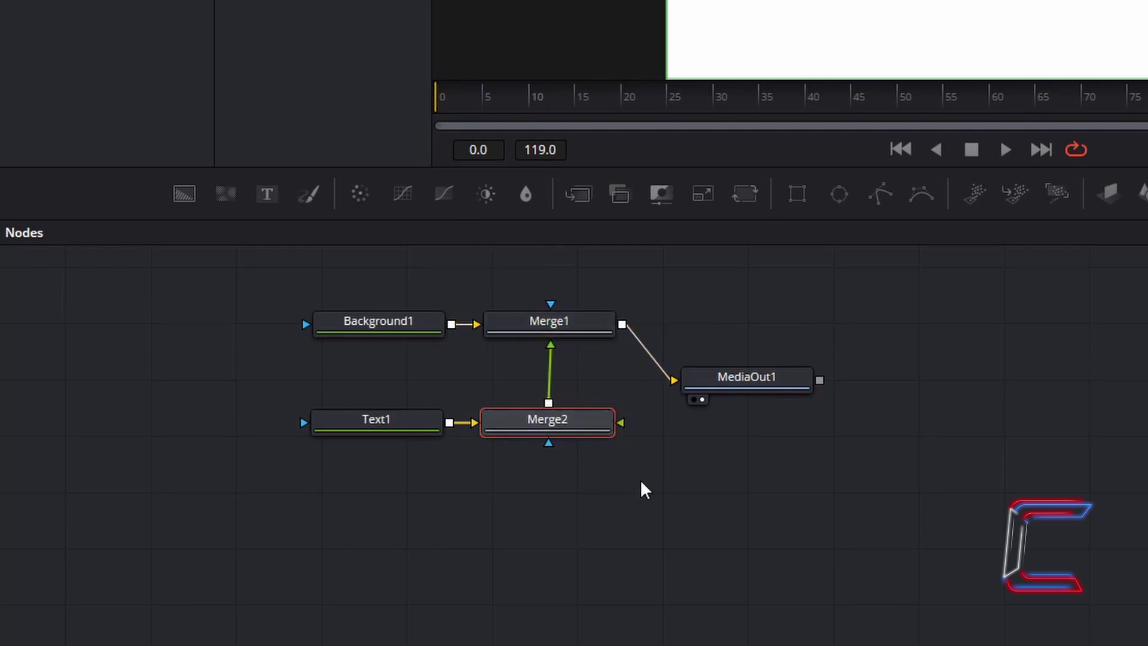
Step: Enter "Text Typing In DaVinci Resolve" as the Text1 node's styled text
left_click(422, 430)
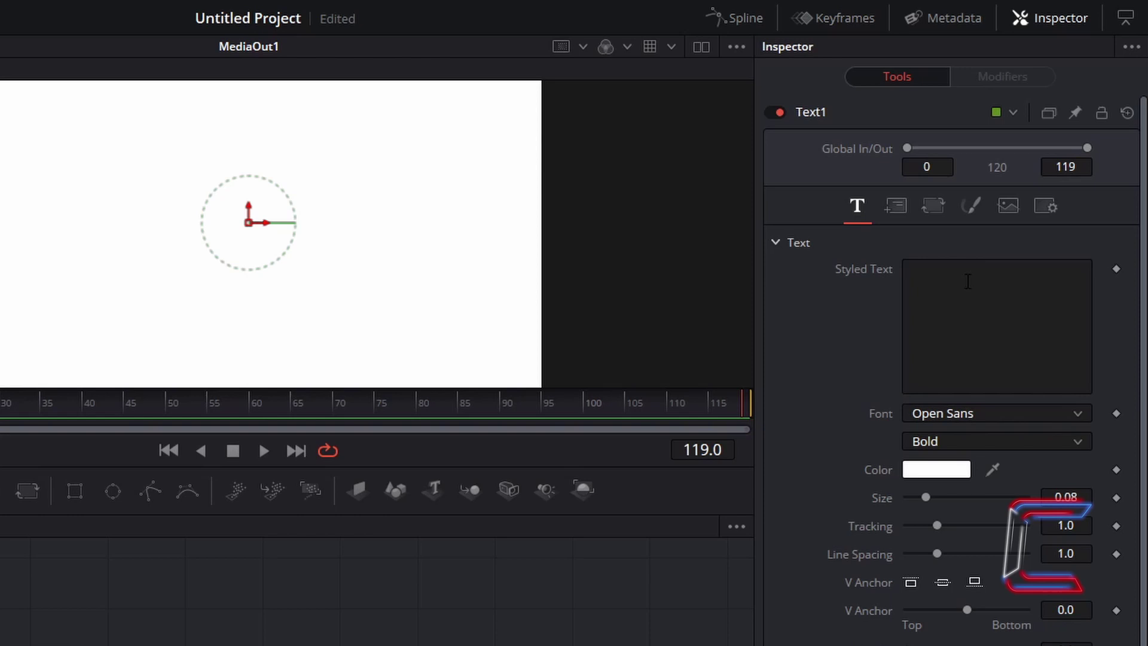
left_click(932, 276)
type("Text Typing In DaVinci Resolve")
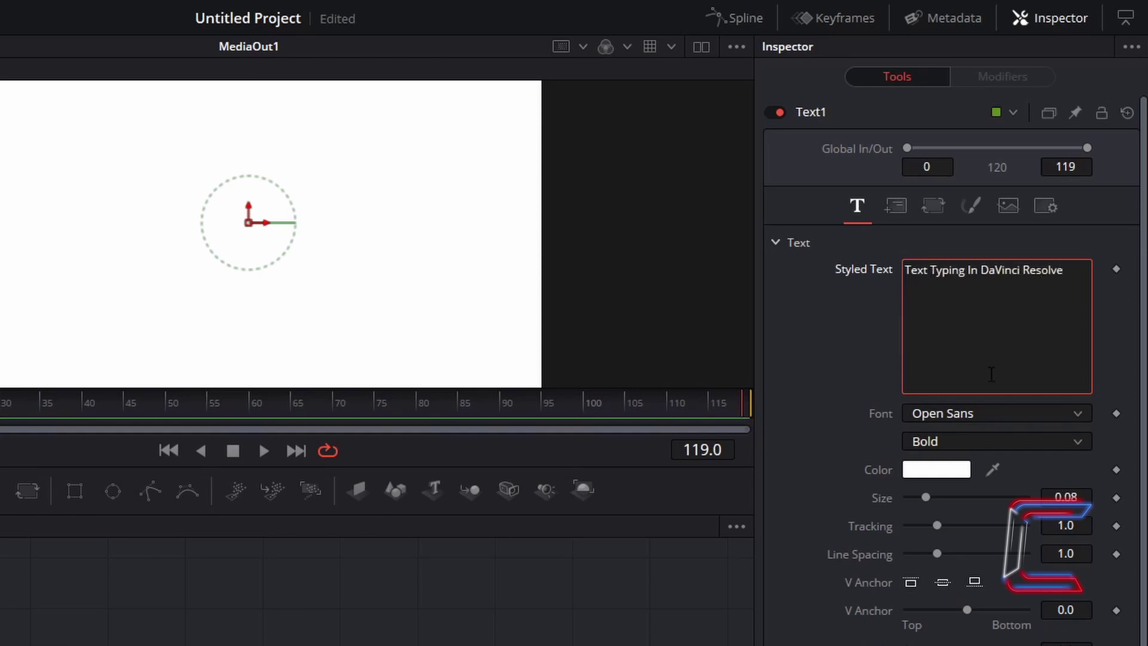
Step: Set the Text1 node's text color to black and its font to Lato
left_click(952, 475)
left_click_drag(698, 170, 710, 389)
left_click(708, 535)
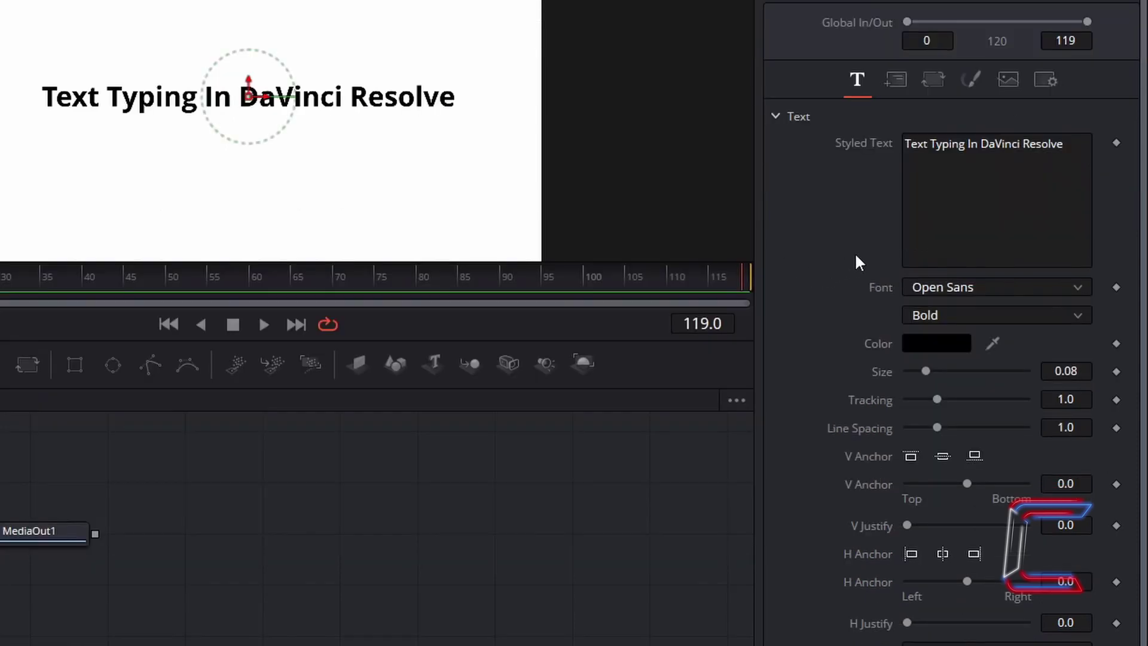
left_click(999, 287)
scroll(1011, 412, "up", 10)
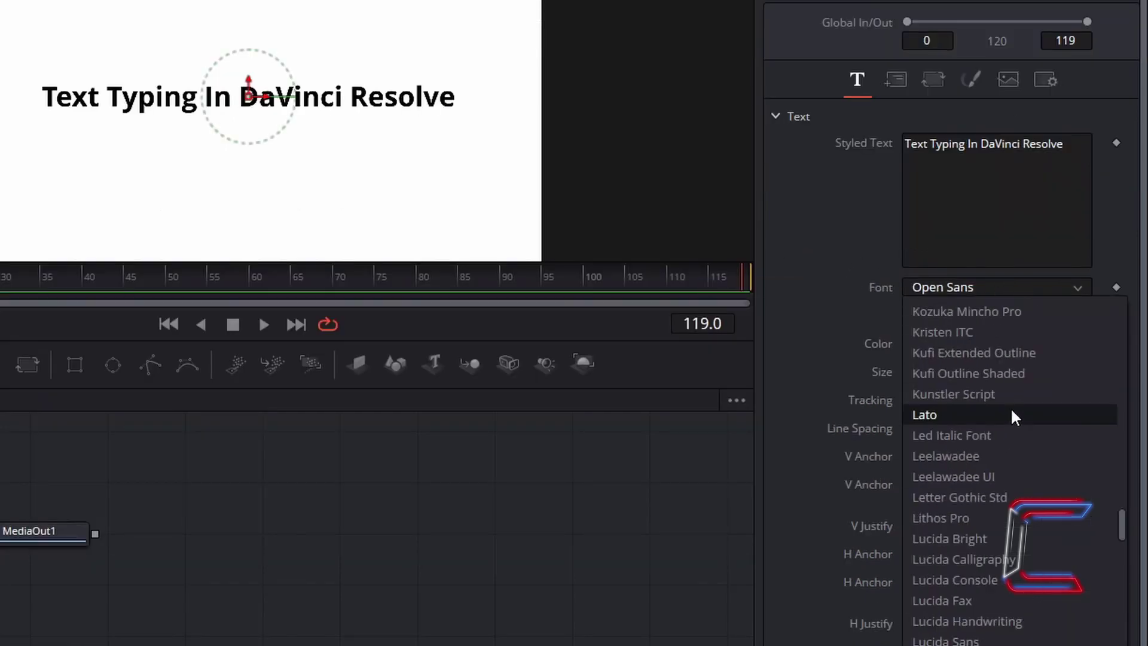
left_click(1012, 412)
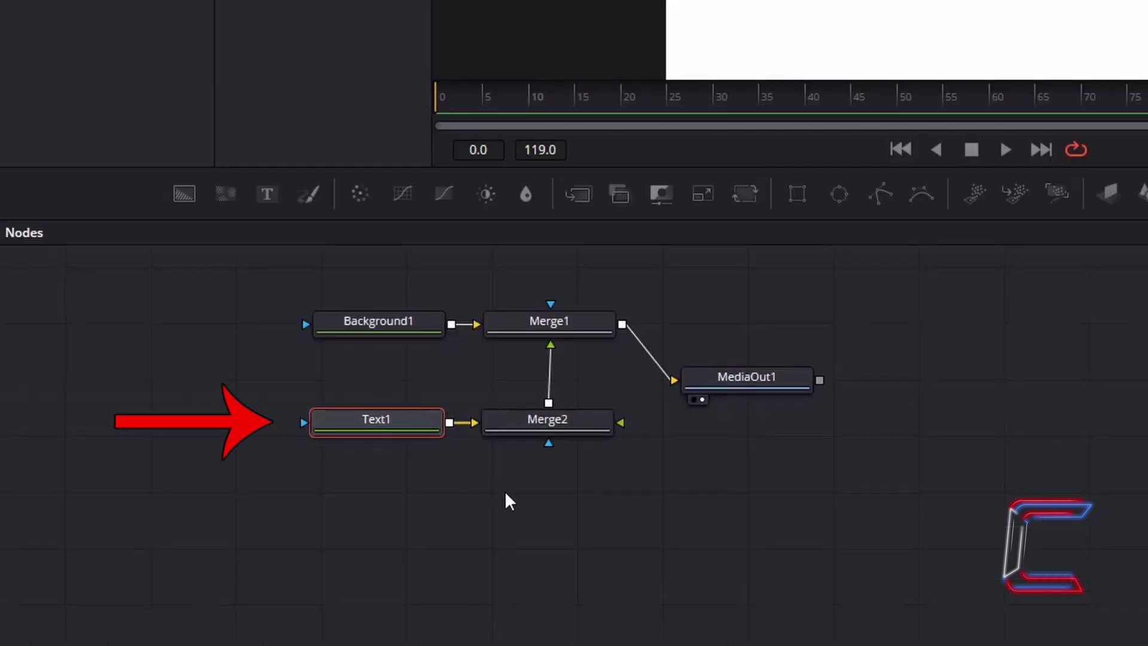
Step: Duplicate the Text1 node as an unconnected copy and place it directly below Text1
key("ctrl+c")
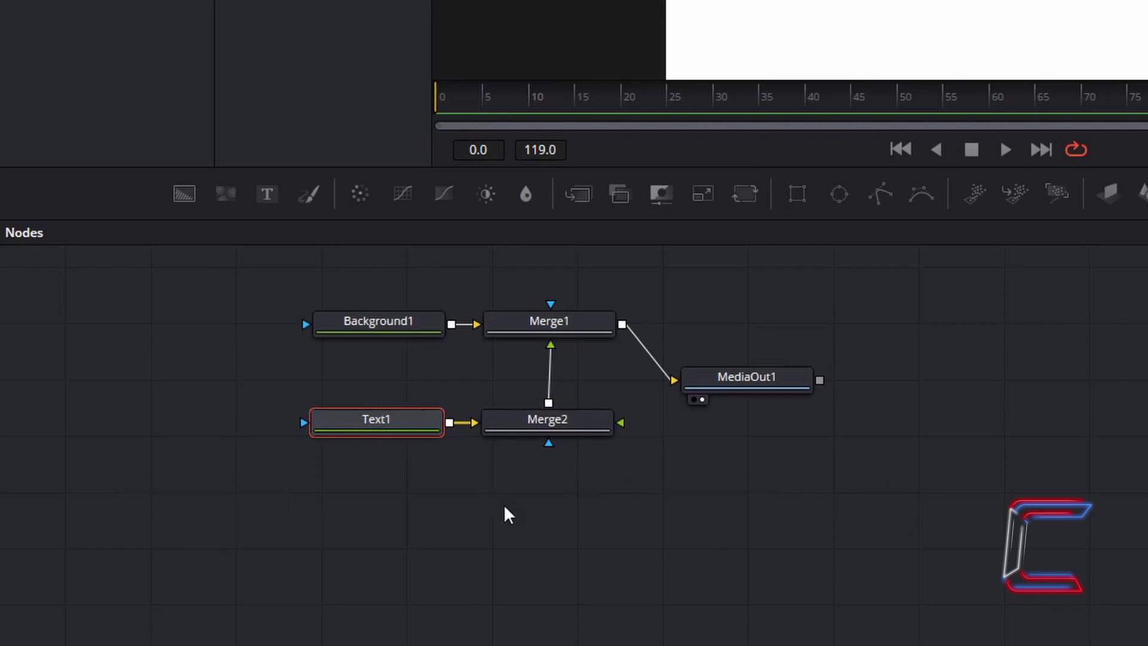
left_click(558, 542)
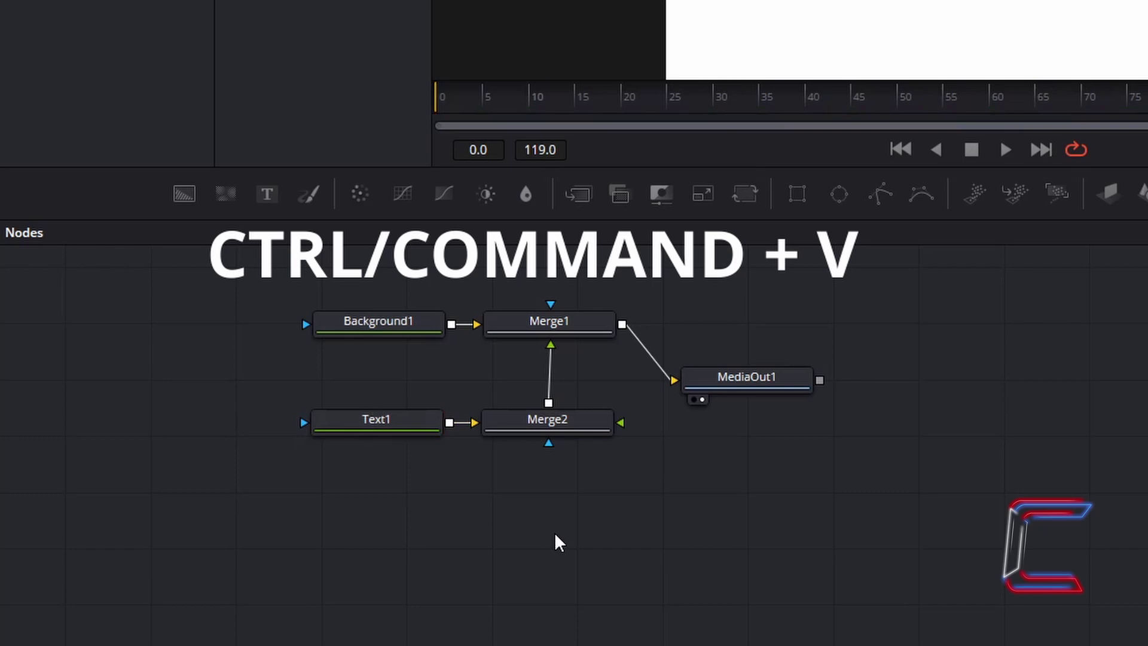
key("ctrl+v")
left_click_drag(565, 534, 398, 503)
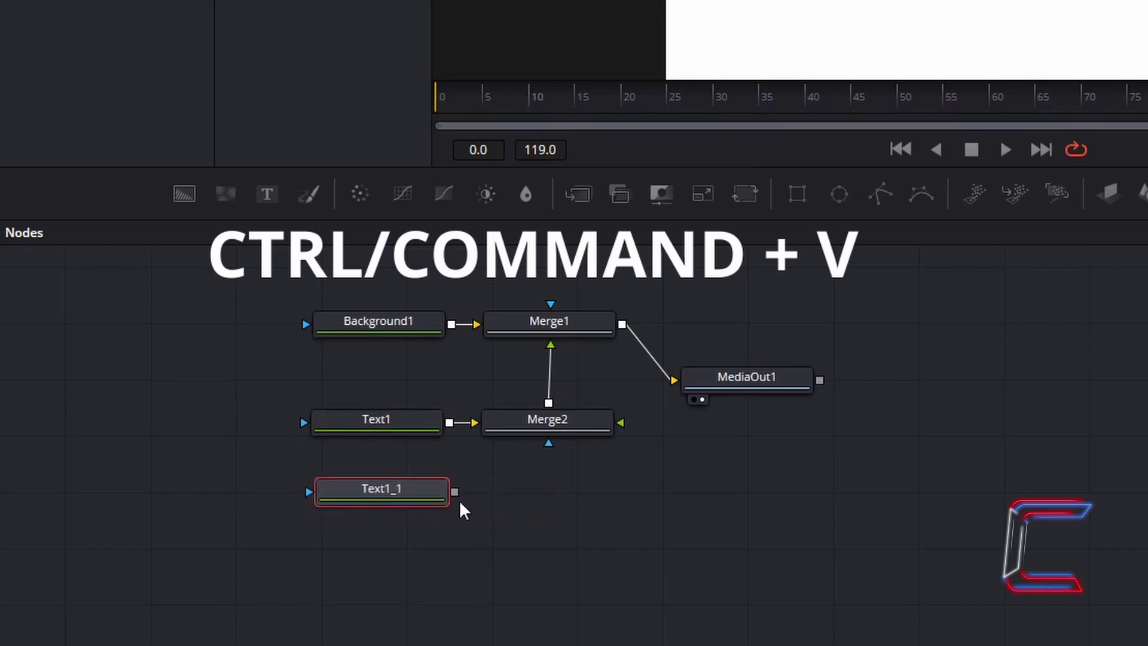
Step: Set the Text1 node's Write On End to 0.0 and keyframe Write On at frame 0
left_click(415, 430)
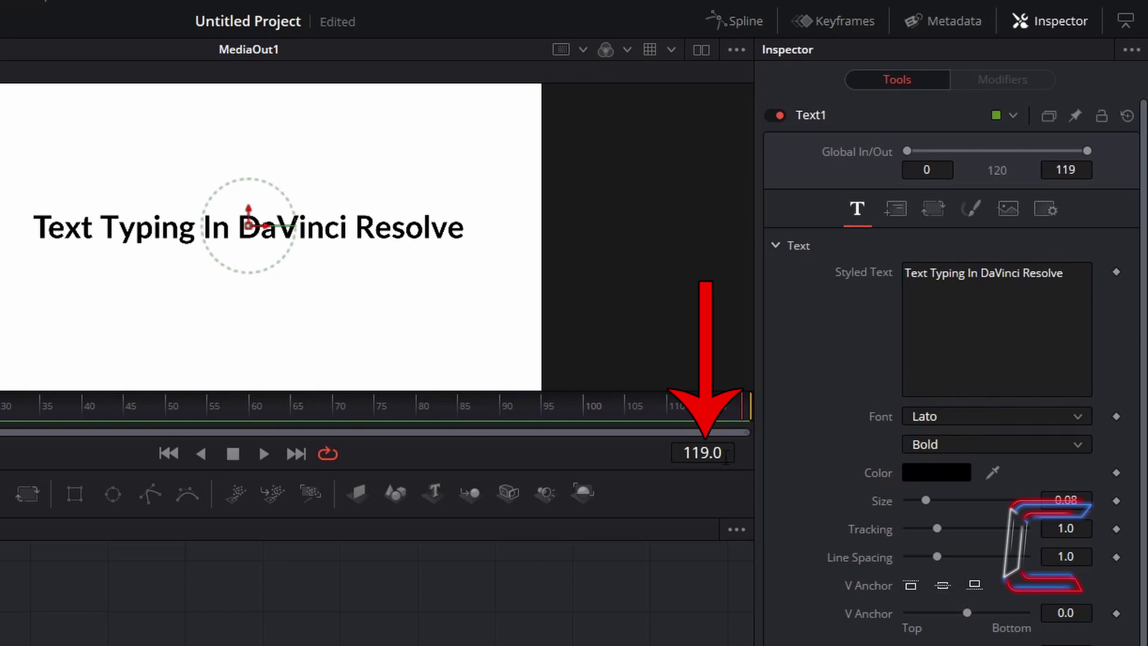
left_click(727, 458)
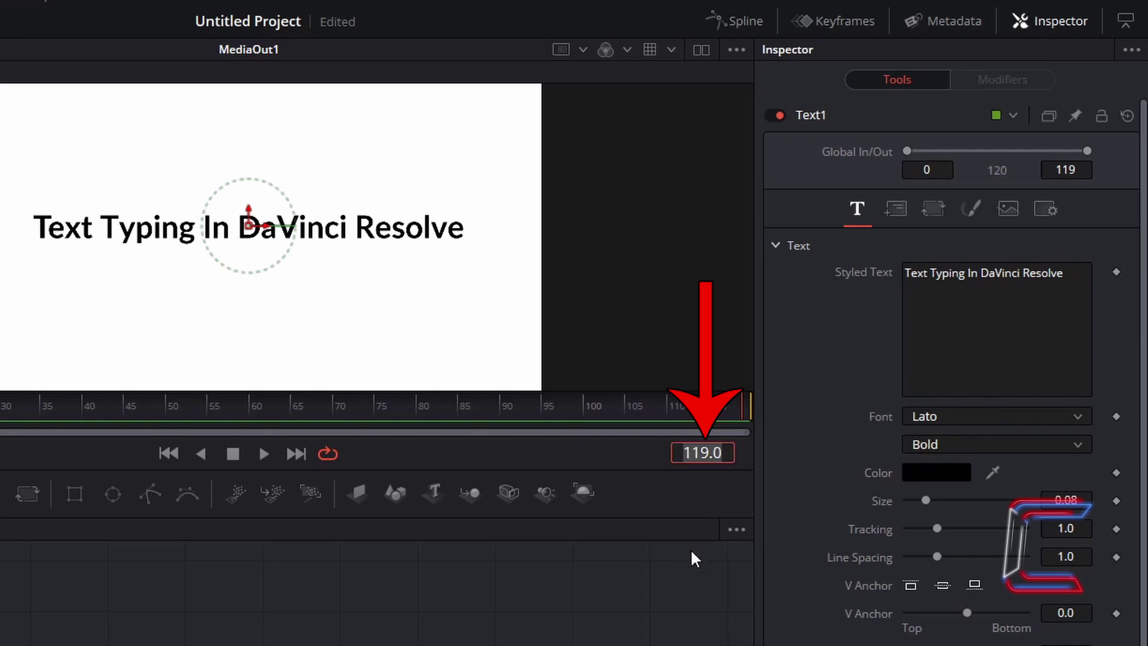
type("0")
key("Return")
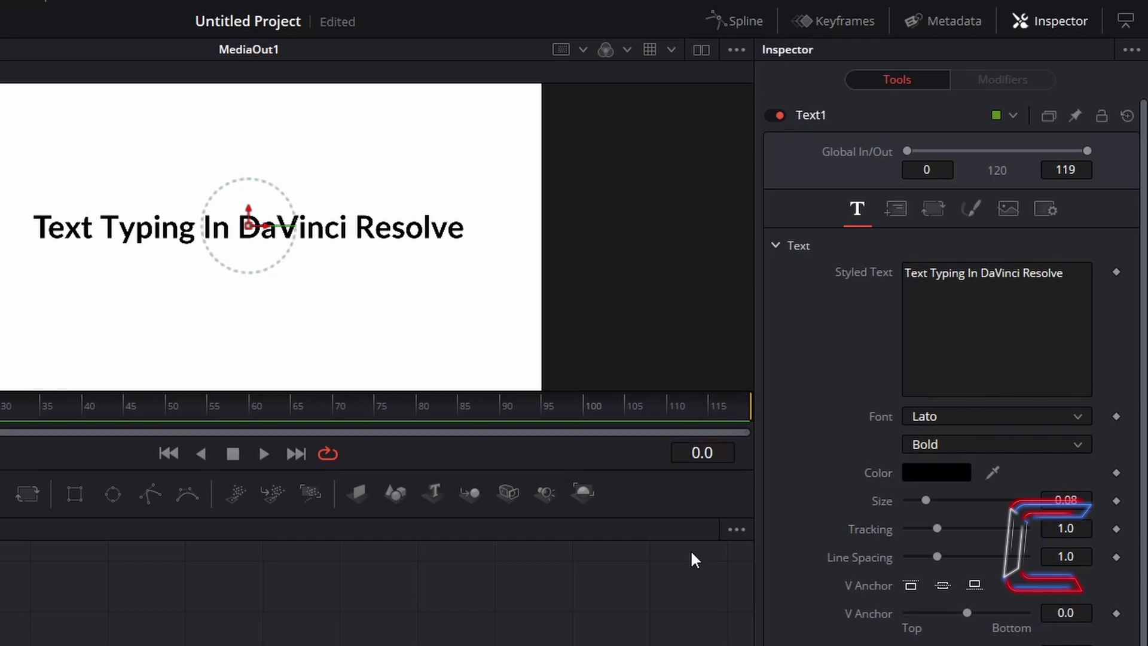
left_click(998, 115)
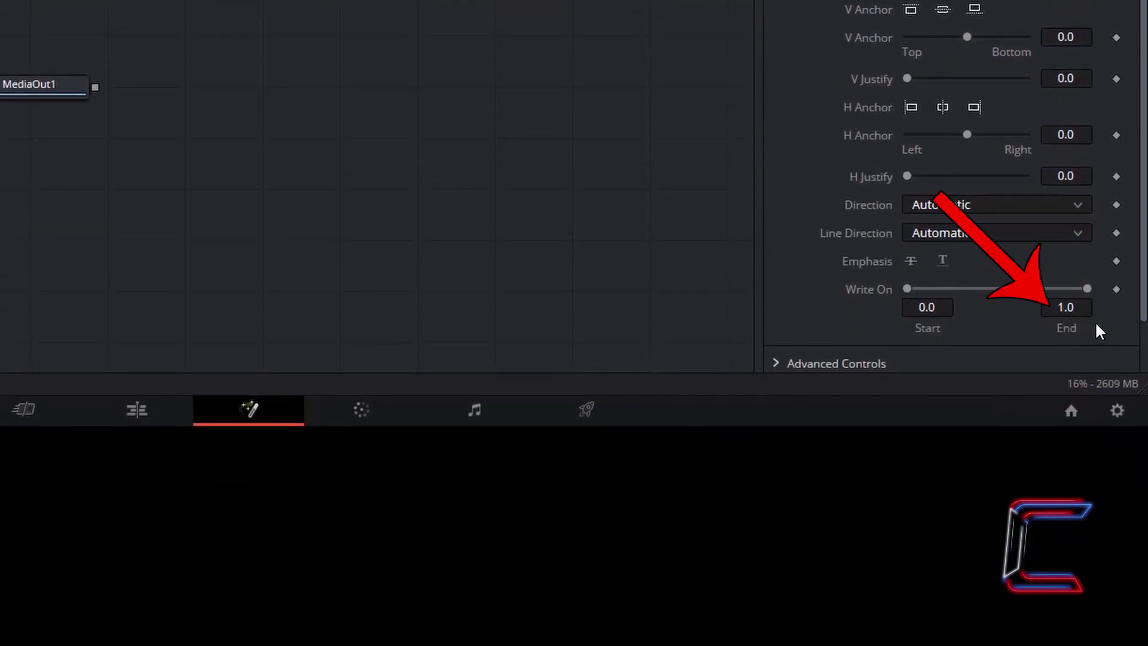
left_click(1087, 311)
type("0.0")
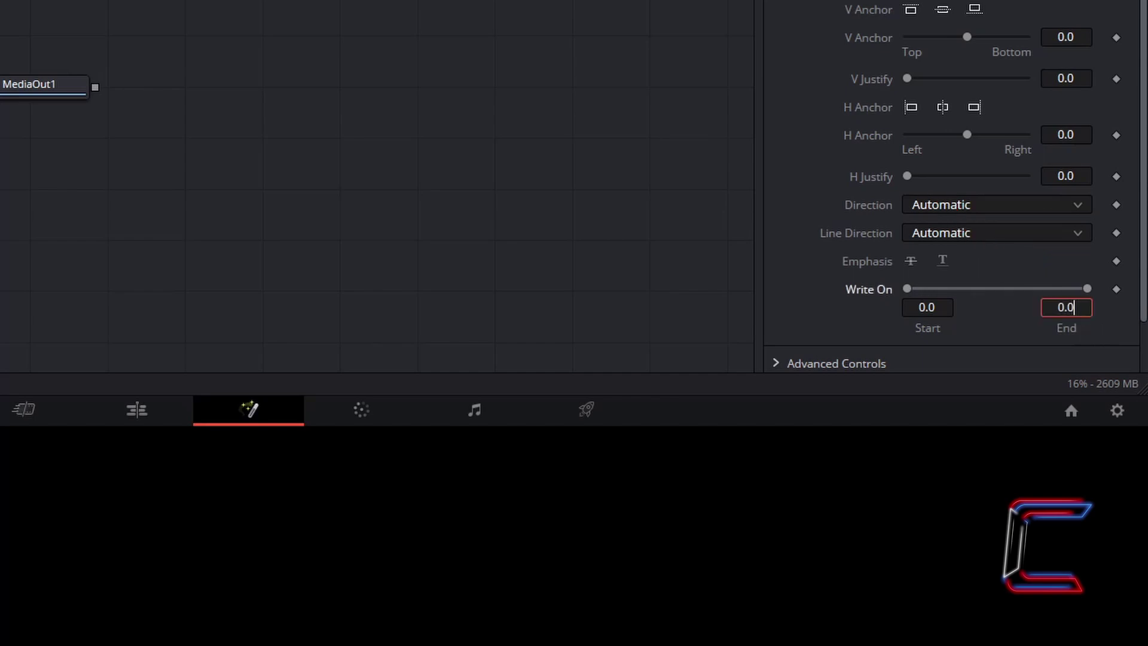
key("Return")
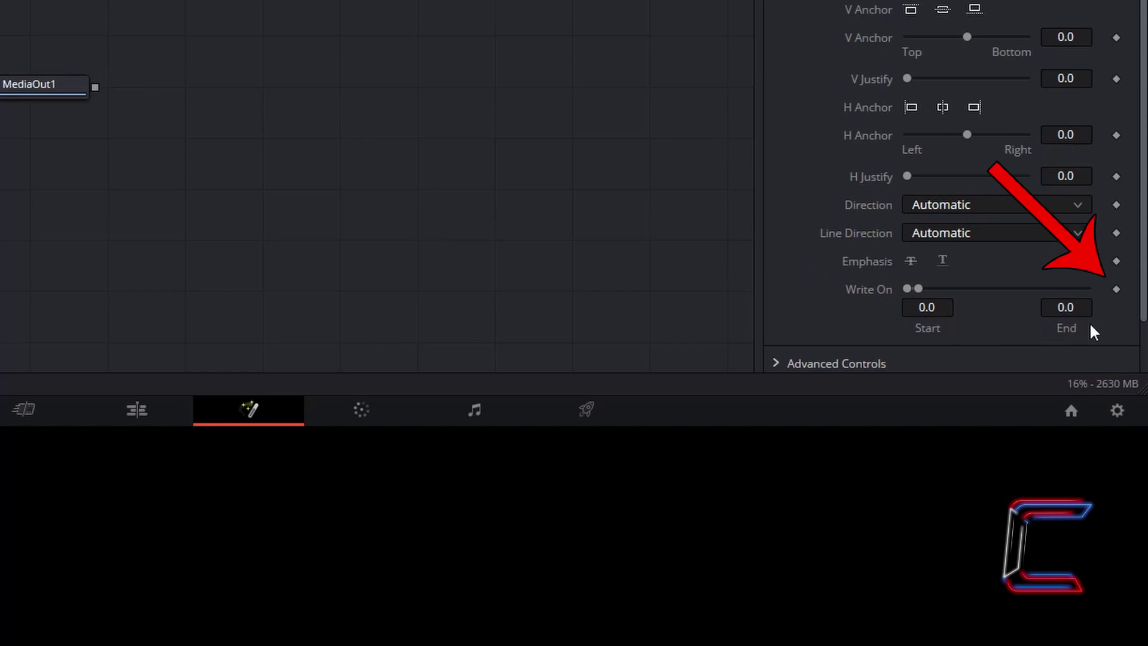
left_click(1116, 290)
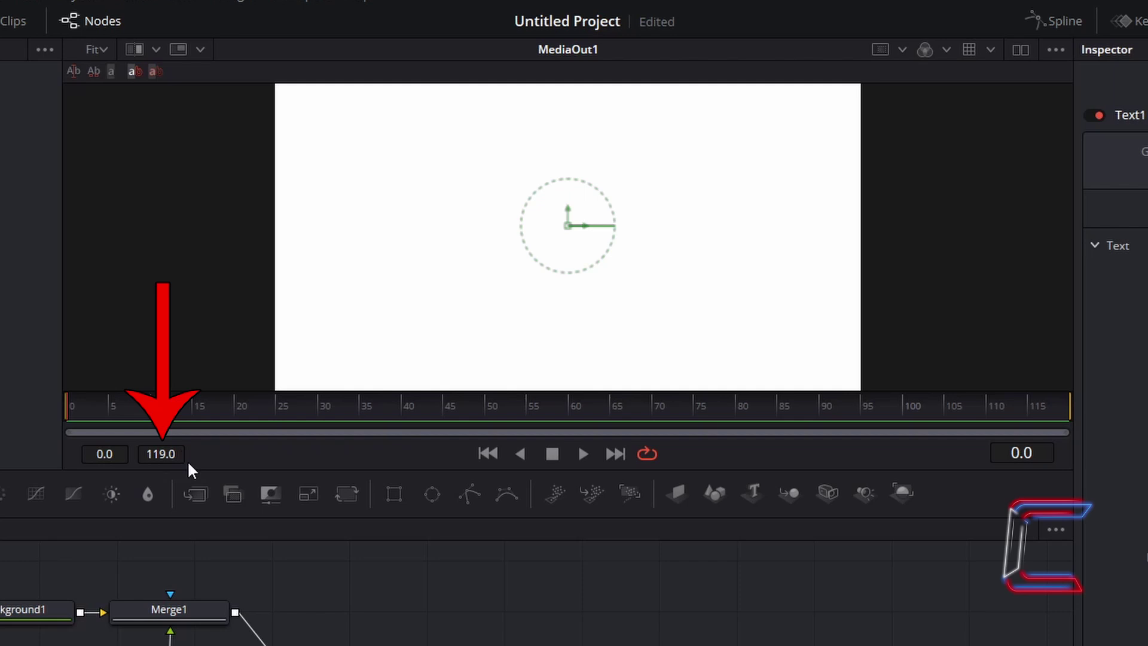
Step: At frame 119, set the Text1 node's Write On End to 1.0 as the second keyframe
left_click(1039, 453)
type("119")
key("Return")
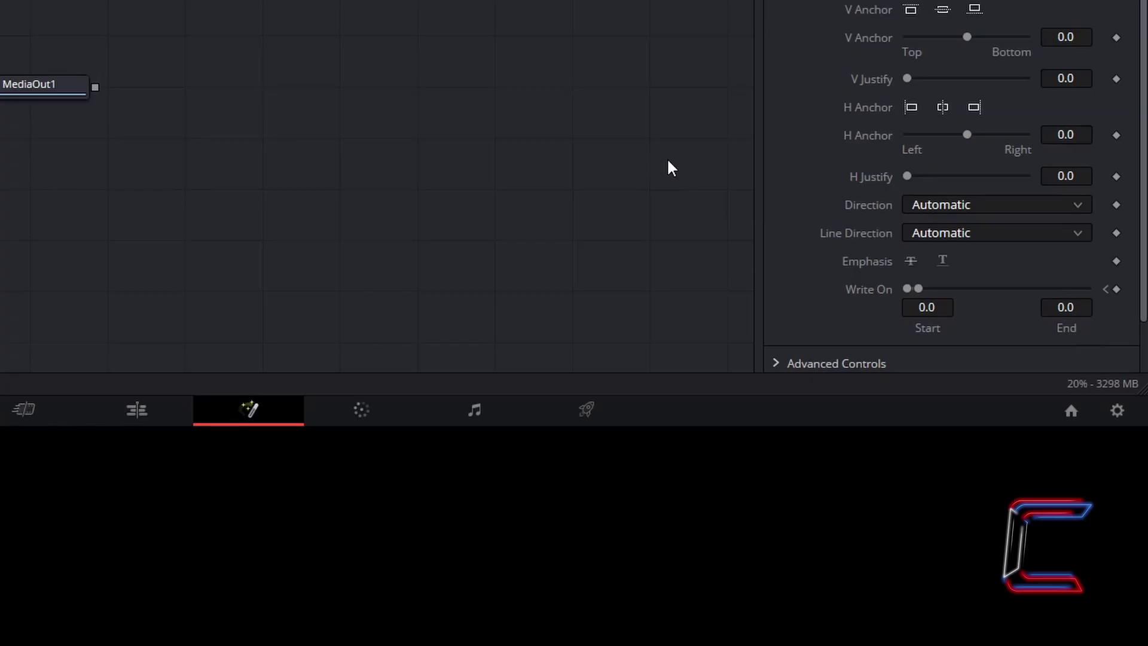
left_click(1087, 307)
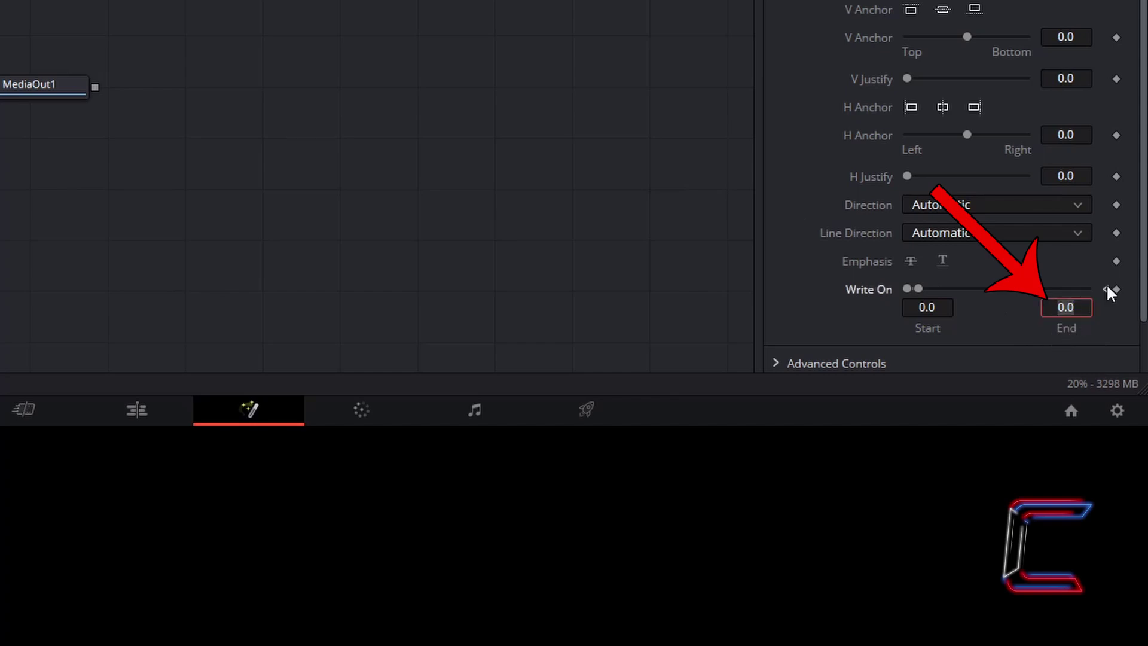
type("1.0")
left_click(1107, 288)
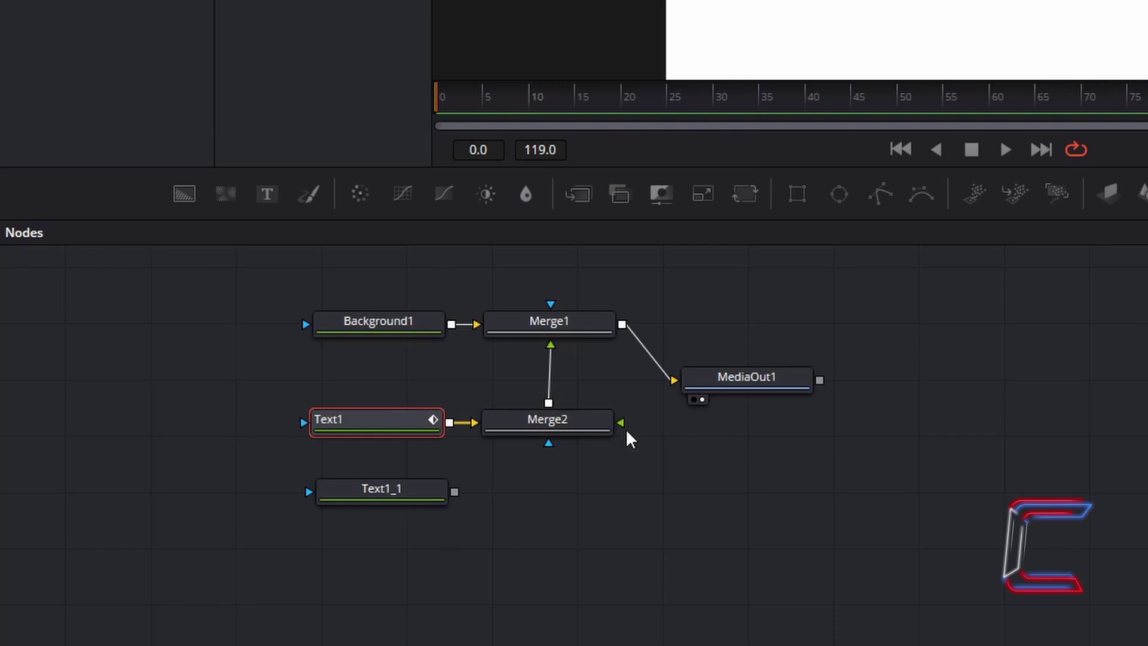
Step: Connect the Text1_1 node's output to Merge2's foreground input and select Text1_1
left_click_drag(455, 493, 623, 427)
left_click(419, 502)
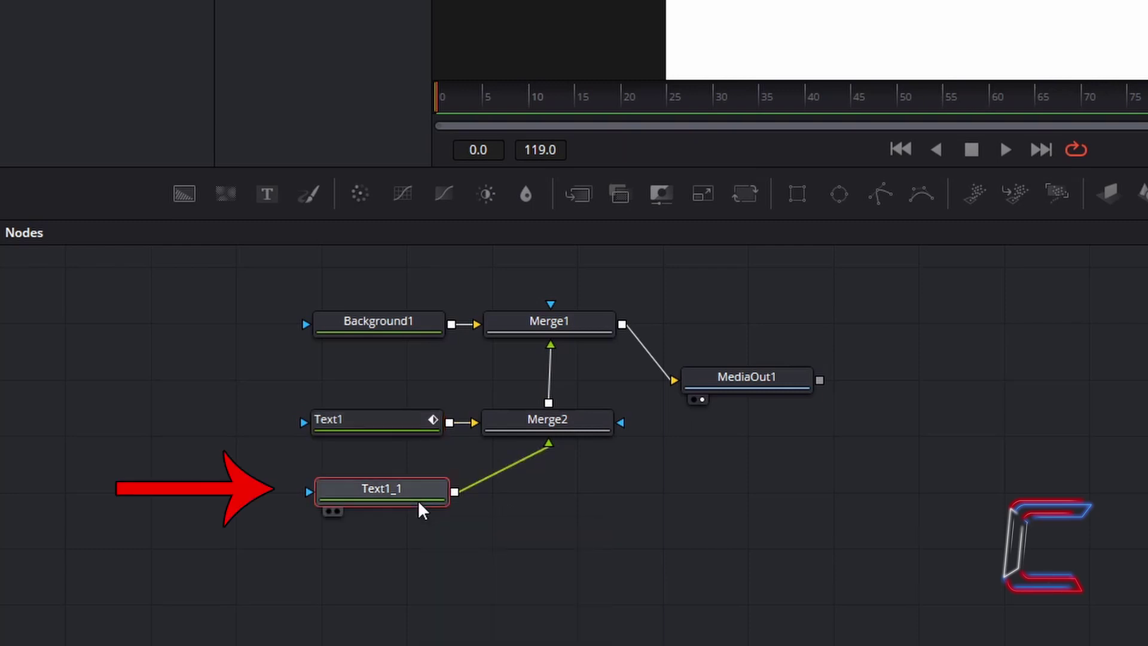
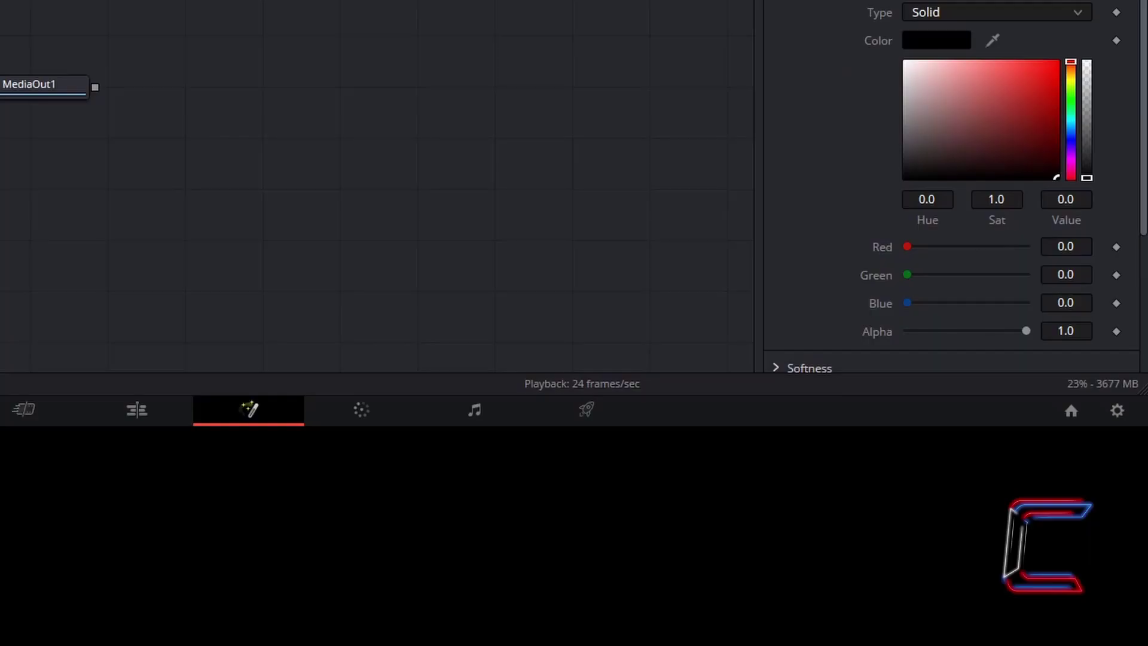
Step: Set the X size of the Text1_1 node's shading element to 0.2
scroll(951, 210, "down", 3)
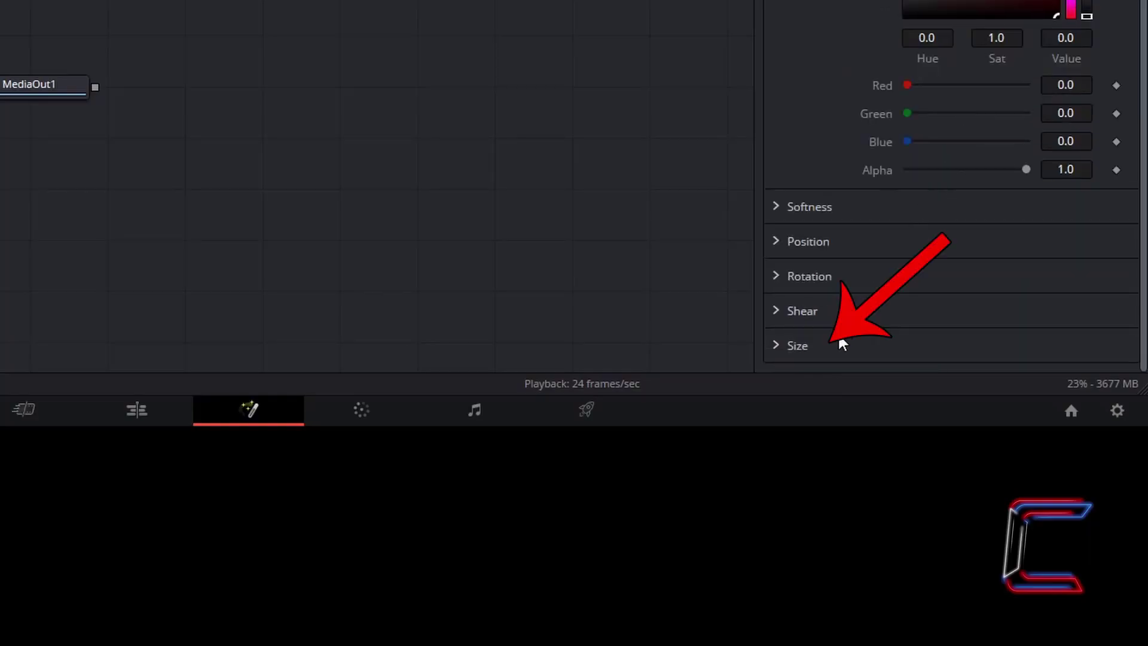
left_click(805, 347)
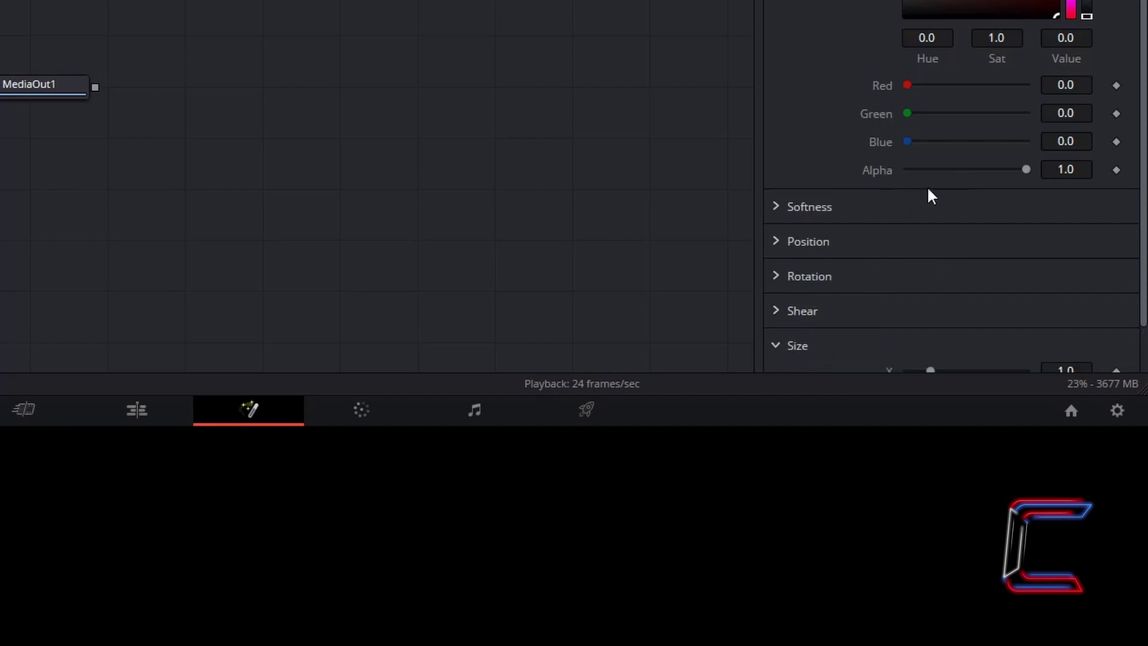
scroll(929, 190, "down", 1)
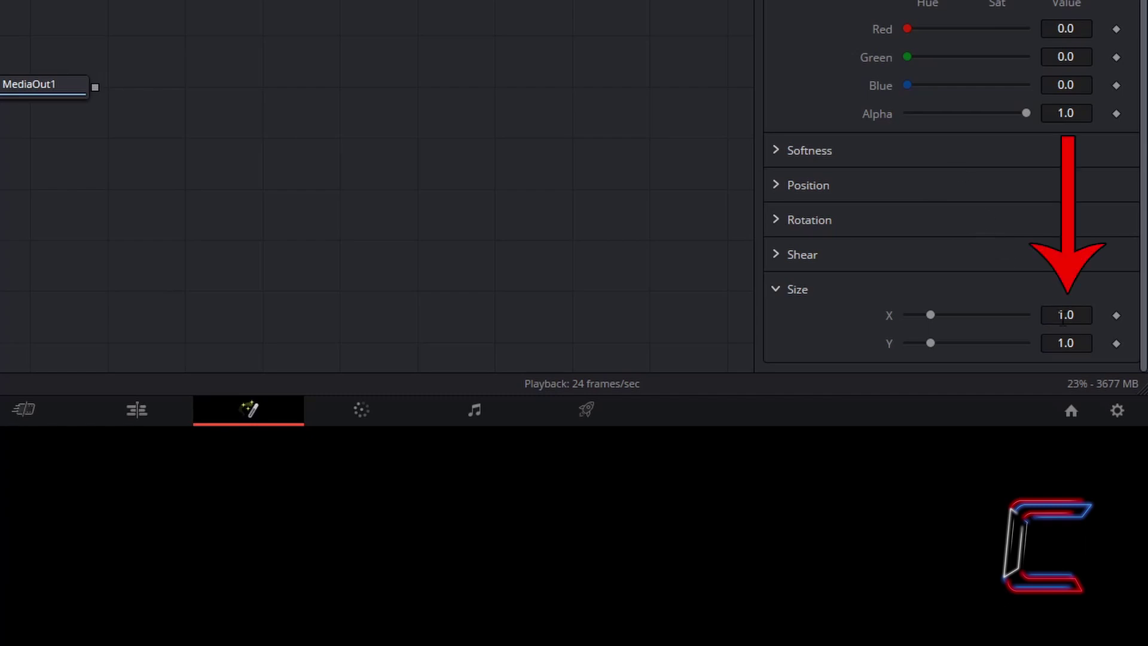
left_click(1085, 315)
type(".2")
key("Tab")
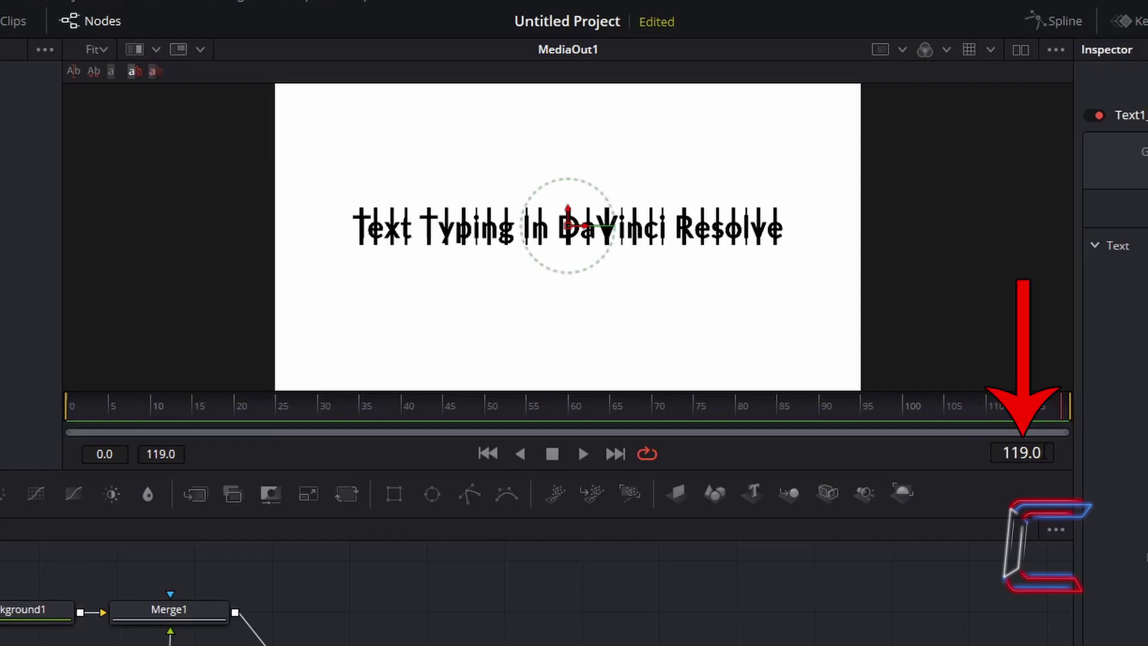
Step: At frame 0, set the Text1_1 node's Write On End to 0.009 and keyframe Write On
left_click(1022, 453)
type("0")
key("Return")
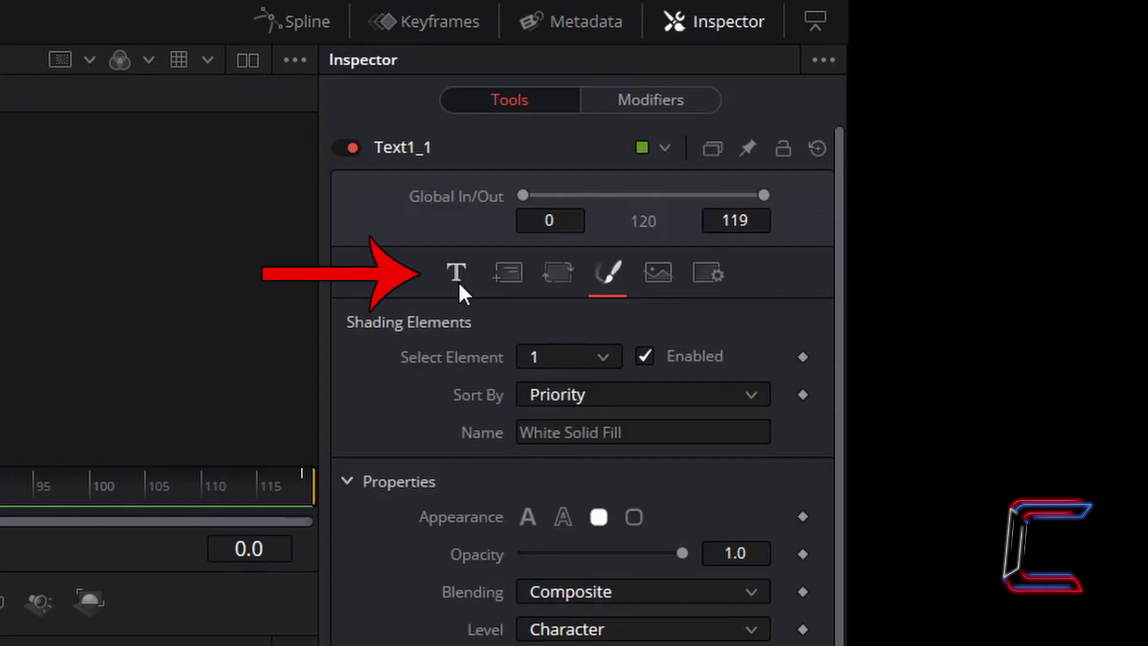
left_click(459, 285)
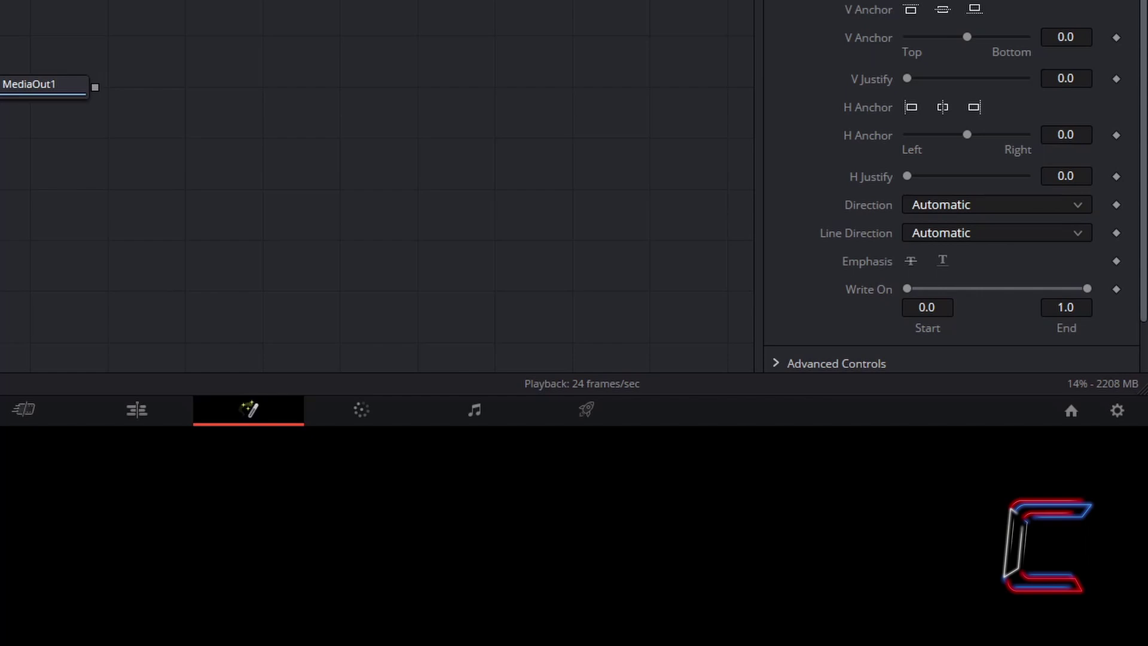
left_click(1080, 308)
type(".009")
key("Return")
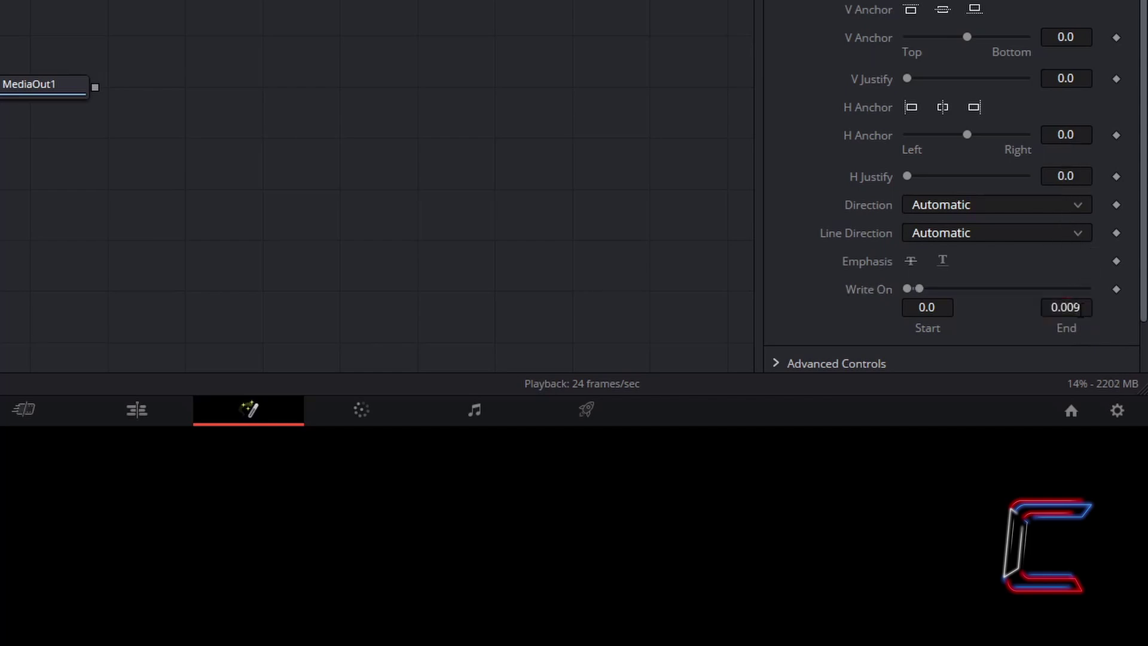
left_click(1116, 289)
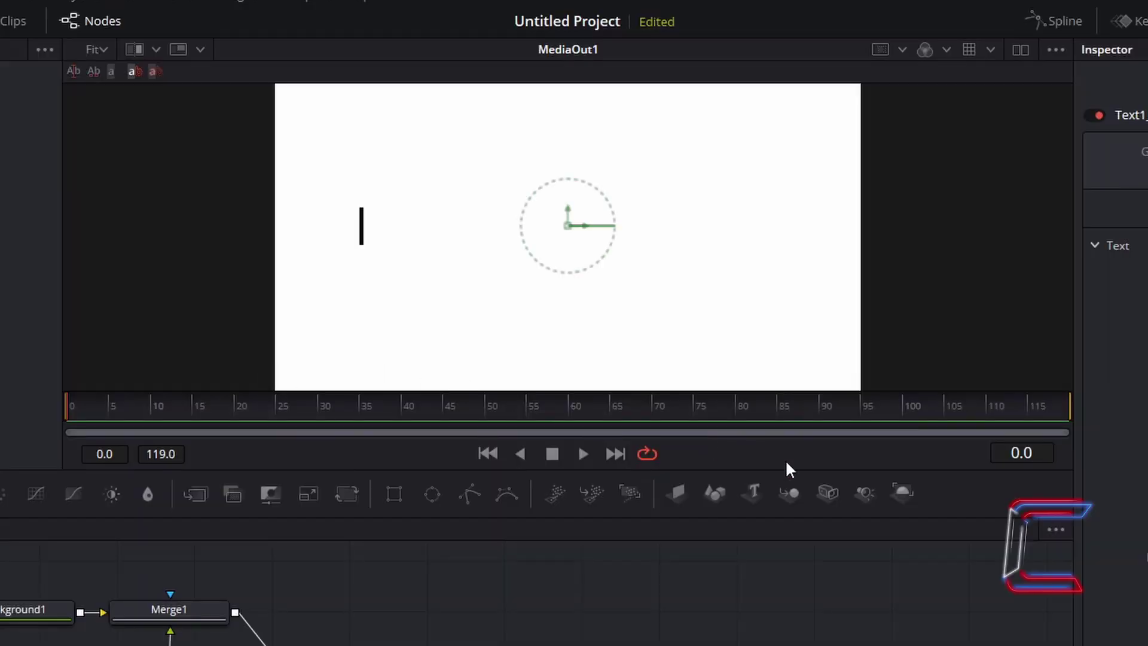
Step: At frame 119, set the Text1_1 node's Write On End to 1.0 and Start to 0.991
left_click(1023, 453)
type("119")
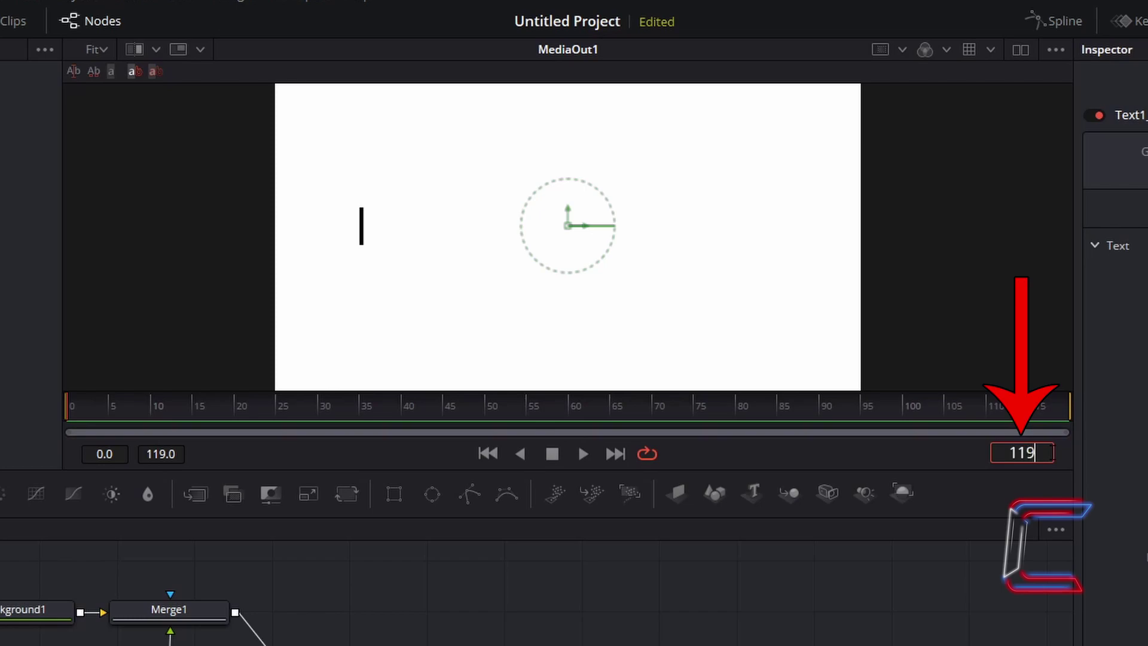
key("Return")
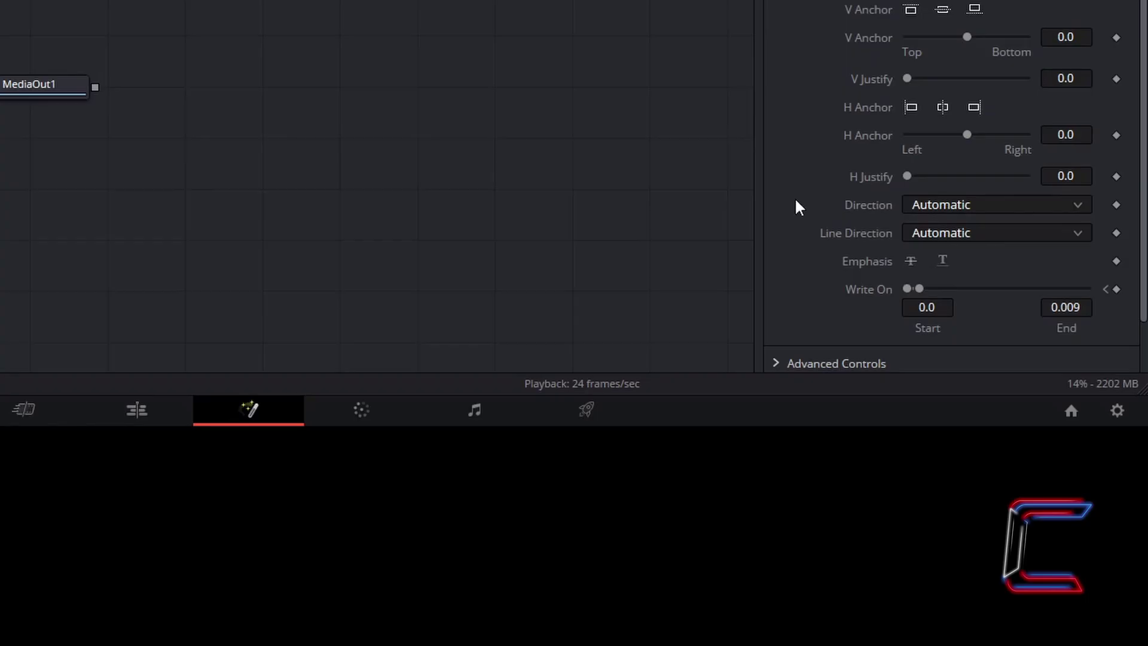
left_click_drag(919, 287, 1120, 289)
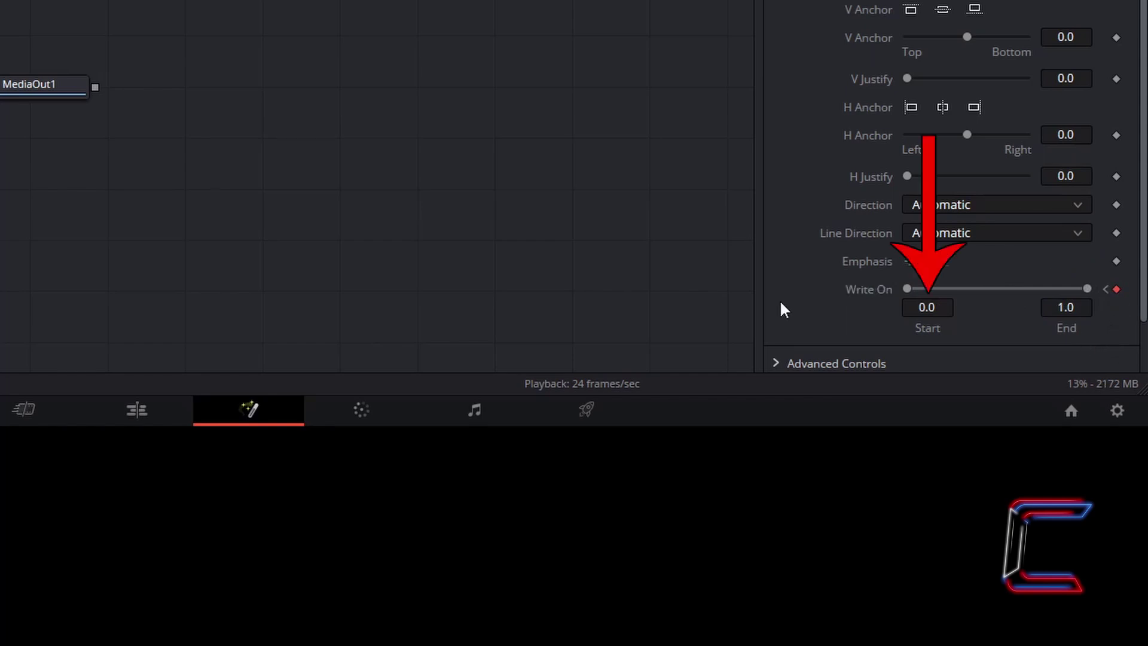
left_click(937, 309)
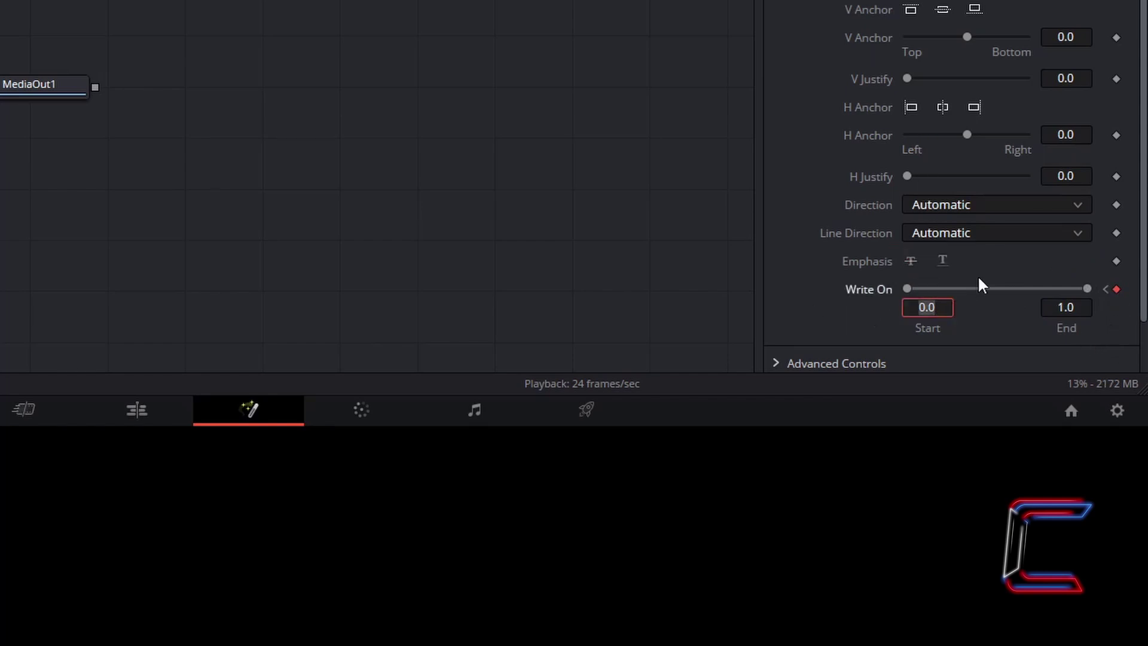
type("0.991")
key("Tab")
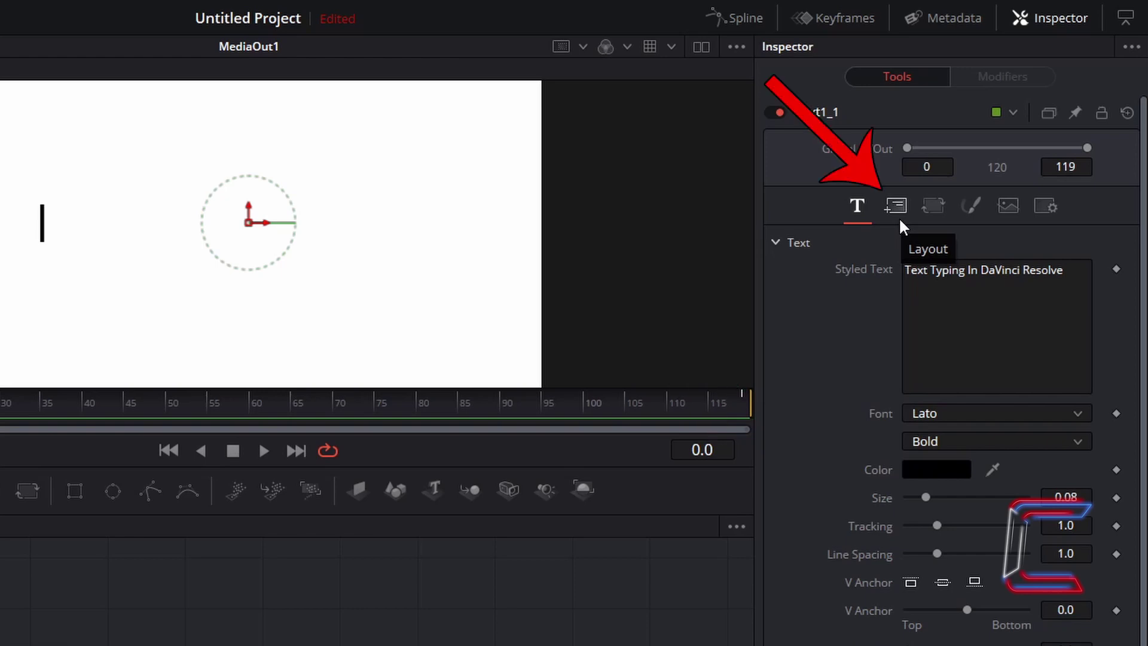
Step: Adjust the Center X value in the Text1_1 node's layout to shift the typing cursor horizontally
left_click(899, 217)
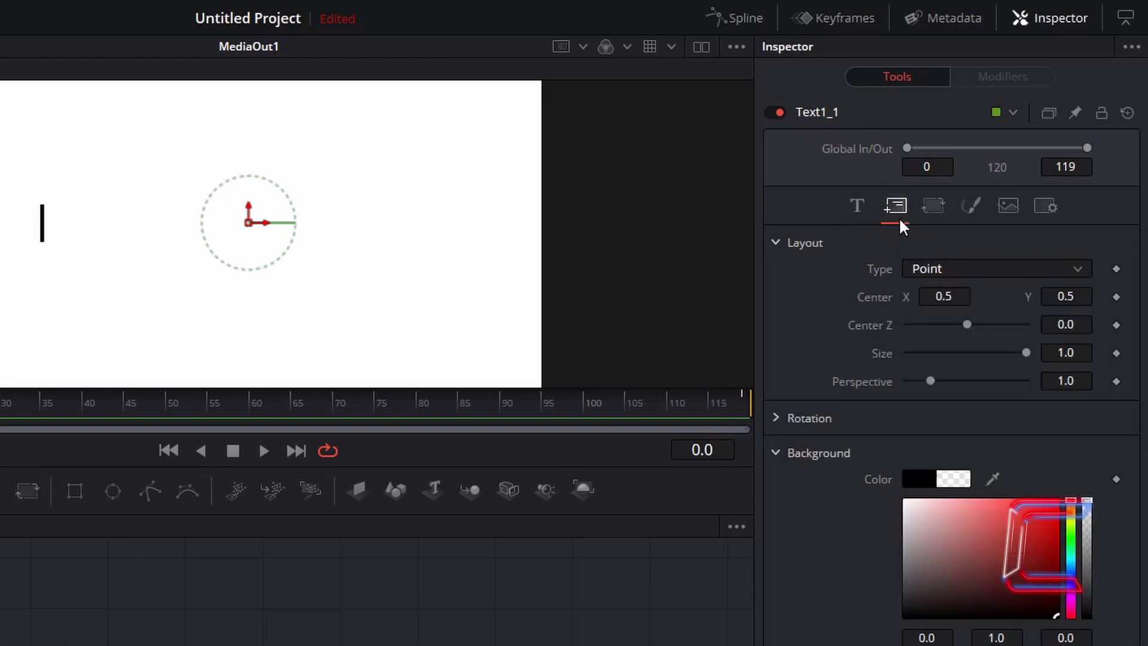
left_click(959, 291)
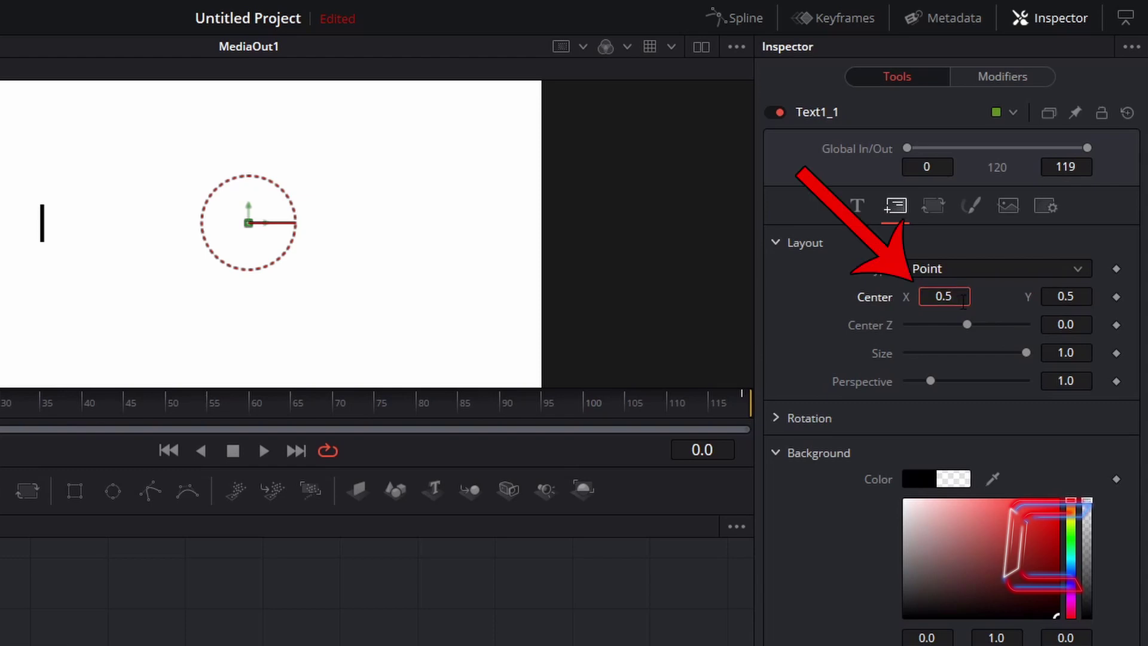
type("2")
key("Tab")
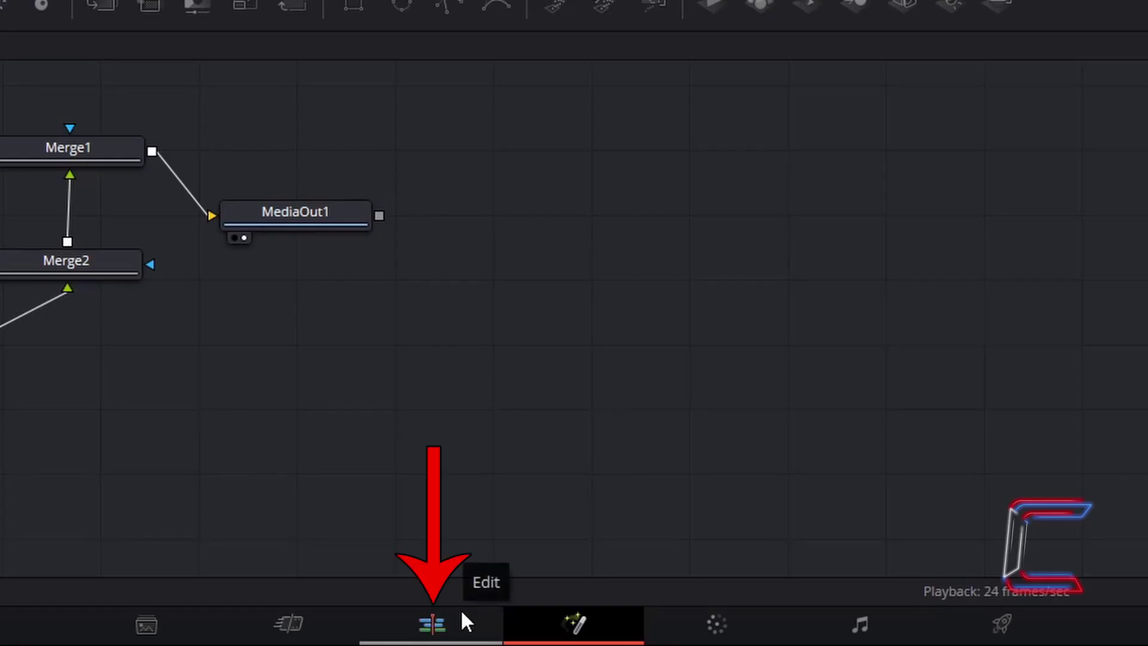
Step: On the Edit page, place an Adjustment Clip on a new video track directly above the Fusion composition
left_click(462, 612)
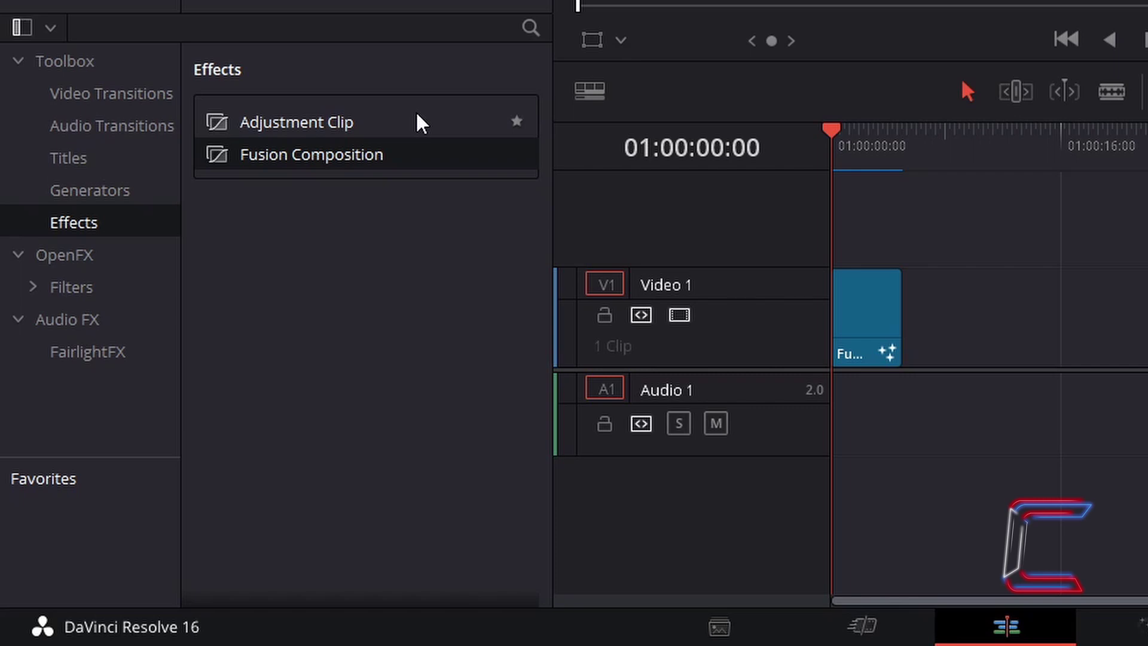
left_click_drag(411, 120, 854, 212)
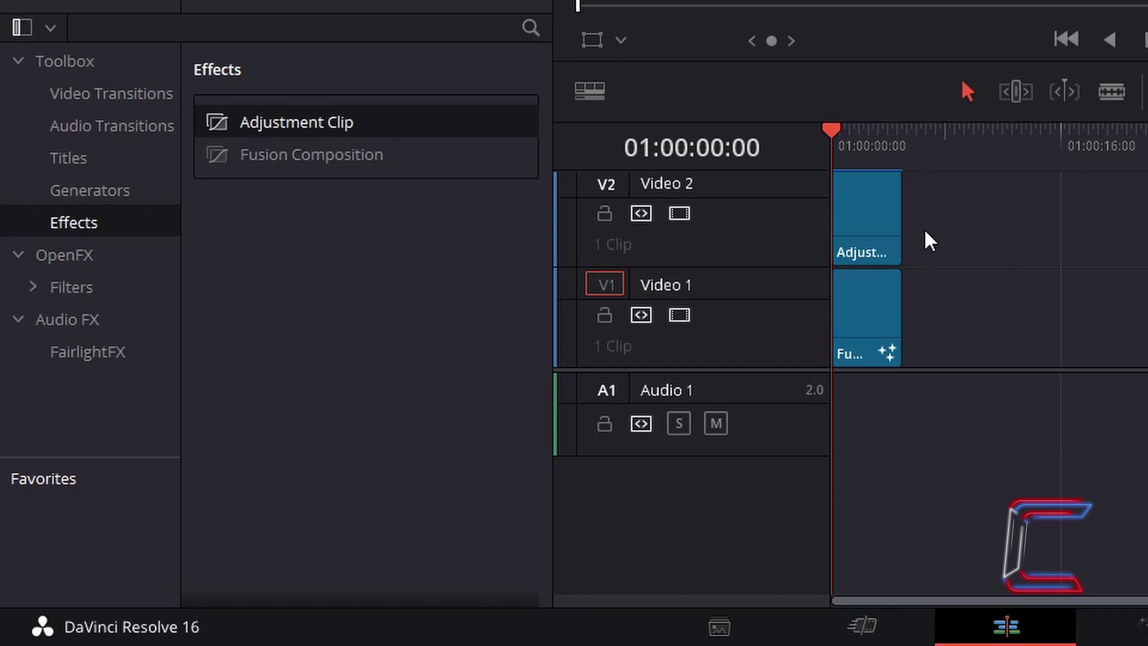
Step: Search the OpenFX filters for "scanlines" and apply the Scanlines effect to the Adjustment Clip on Video 2
left_click(116, 264)
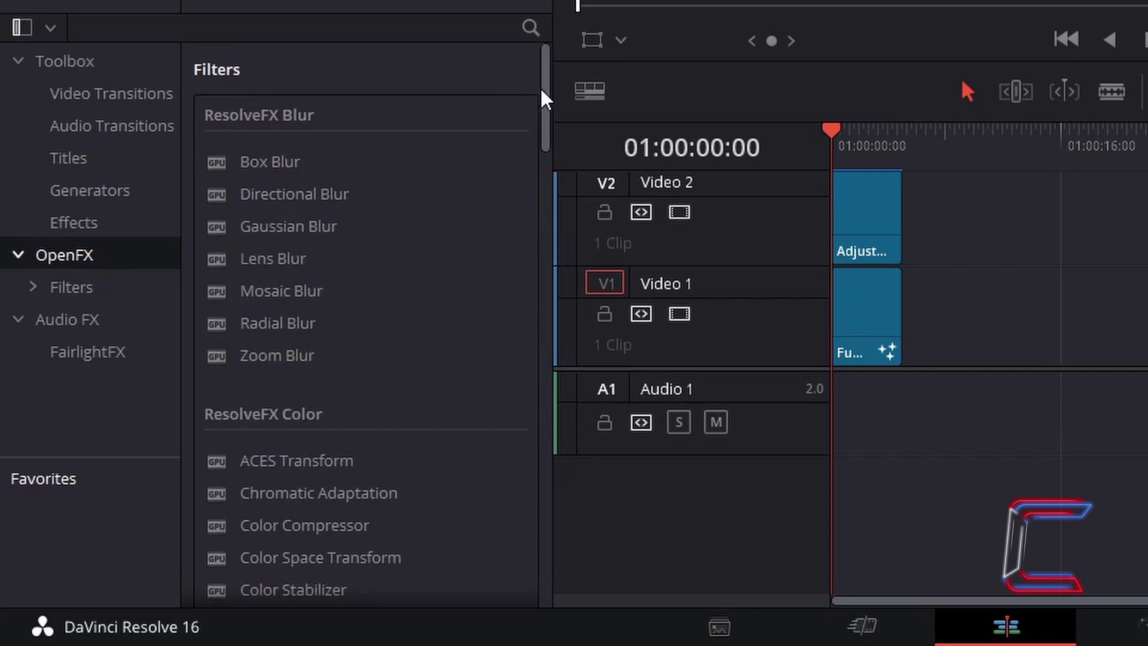
left_click(531, 28)
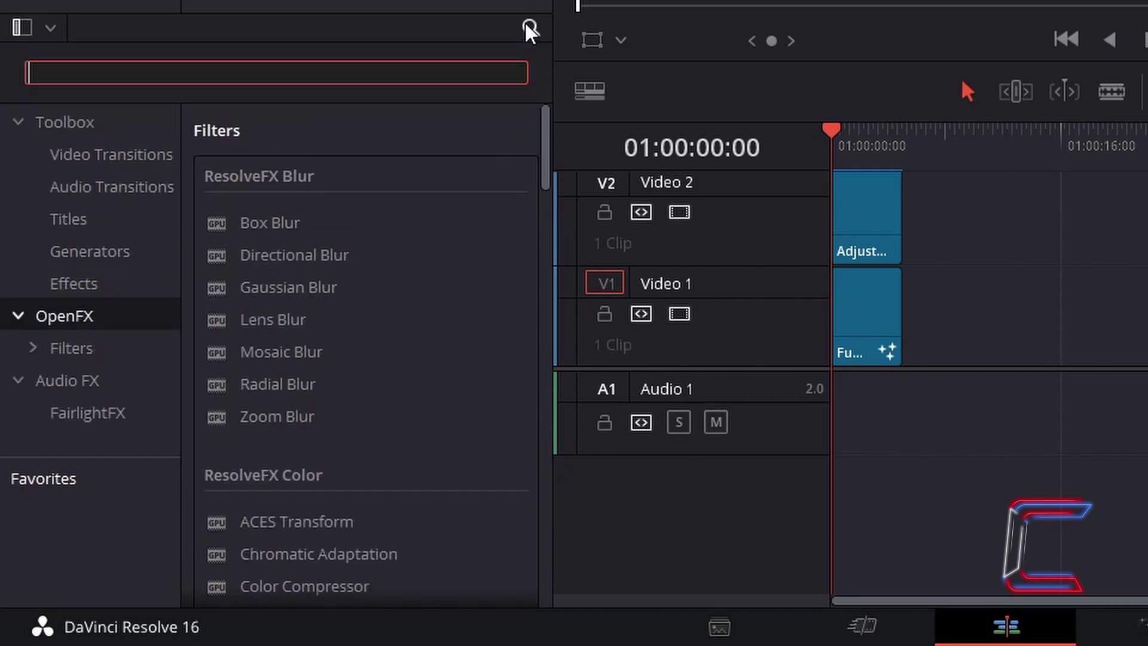
type("scanlines")
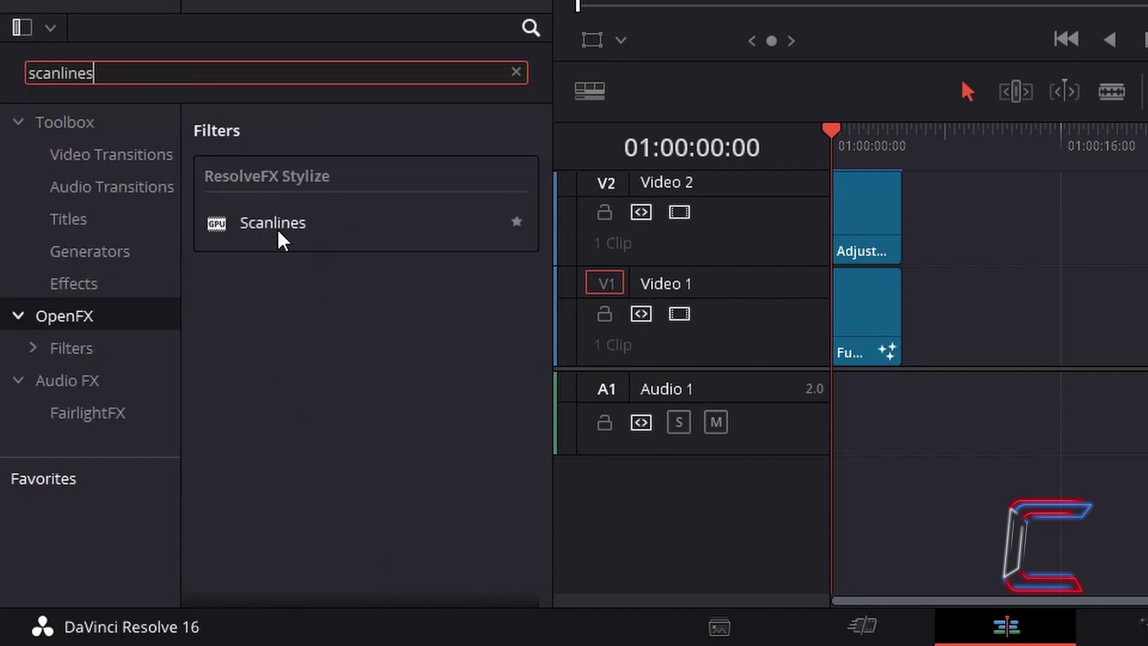
left_click(281, 232)
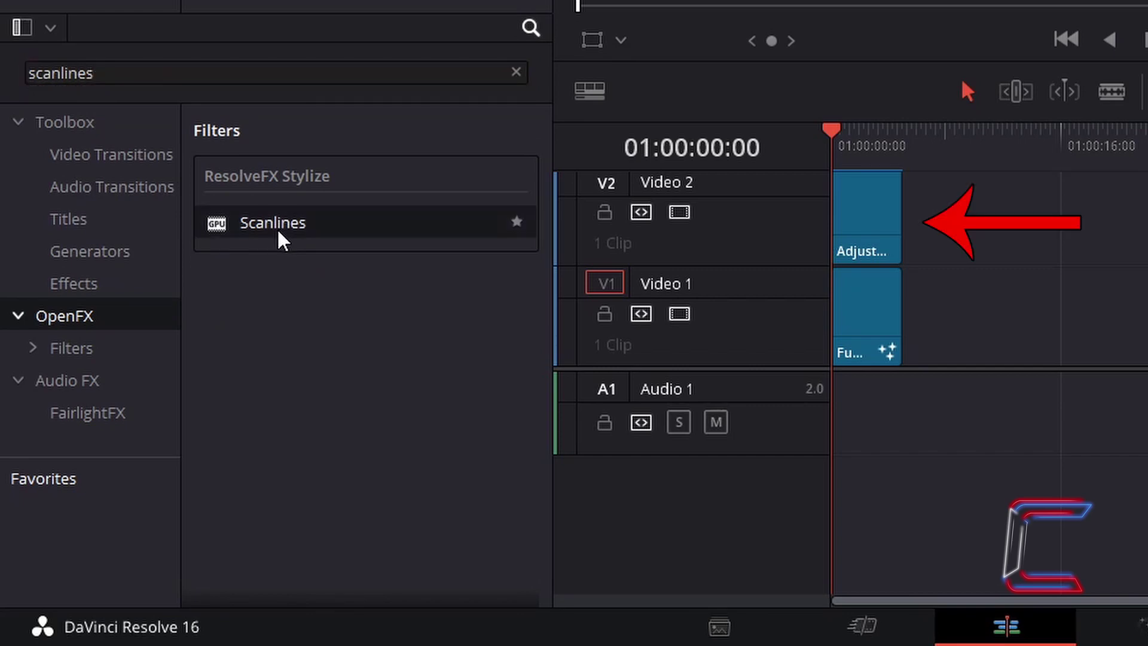
mouse_move(280, 237)
left_mouse_down()
mouse_move(601, 299)
mouse_move(854, 220)
left_mouse_up()
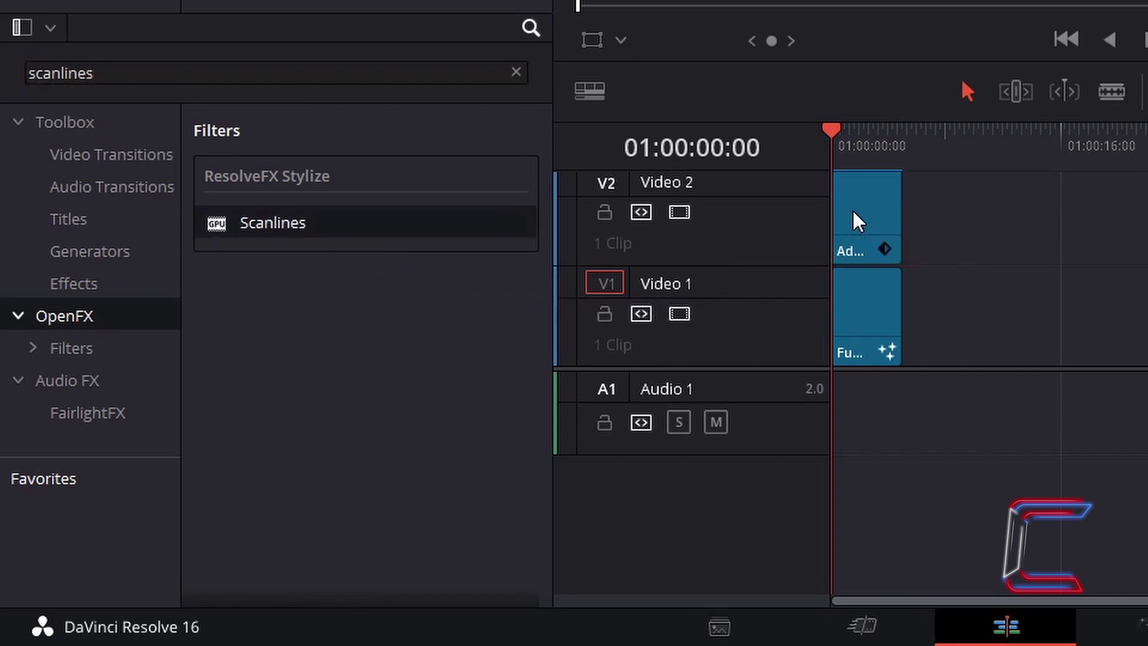
Step: Set the Line Frequency of the Adjustment Clip's Scanlines effect to 7.6
left_click(882, 214)
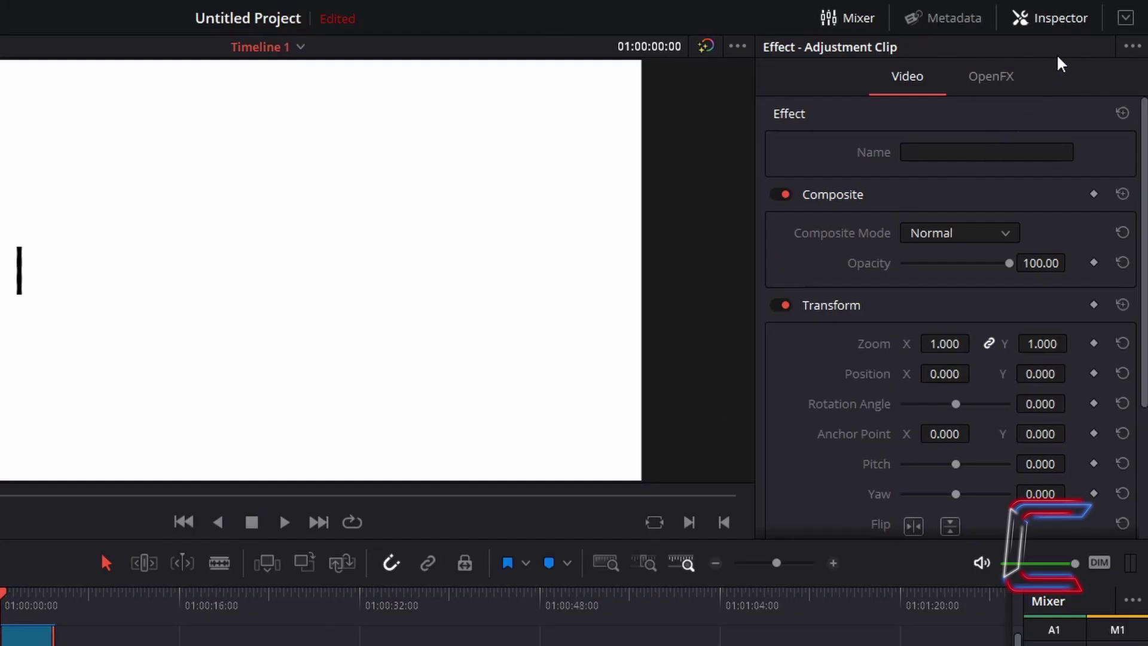
left_click(1015, 88)
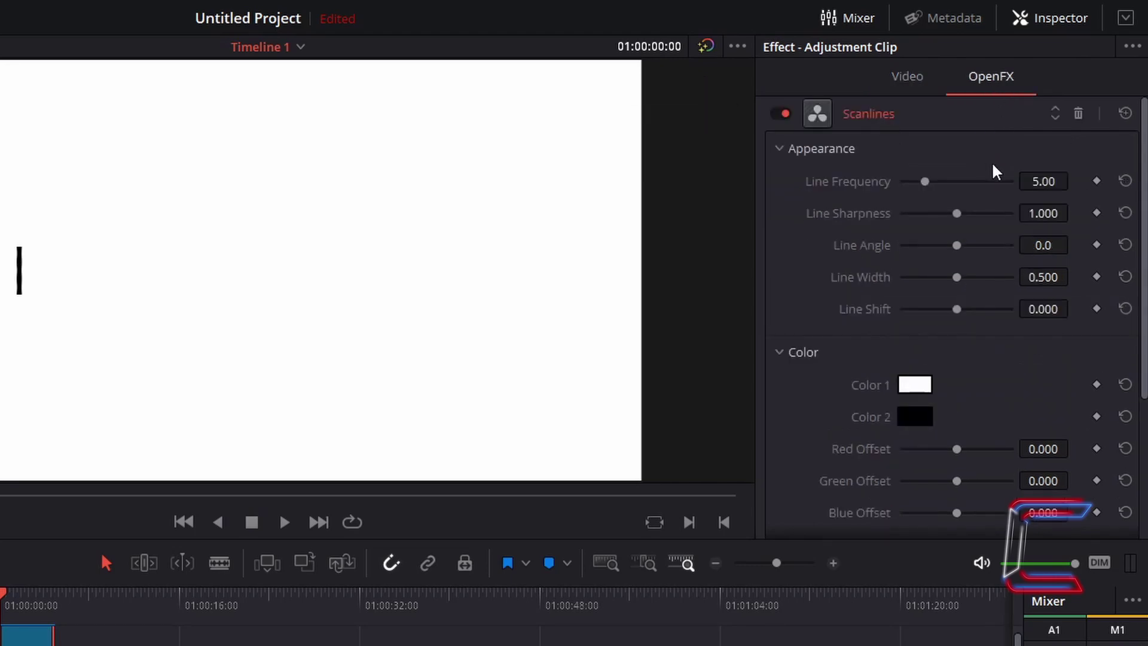
left_click(1056, 182)
type("7.6")
key("Return")
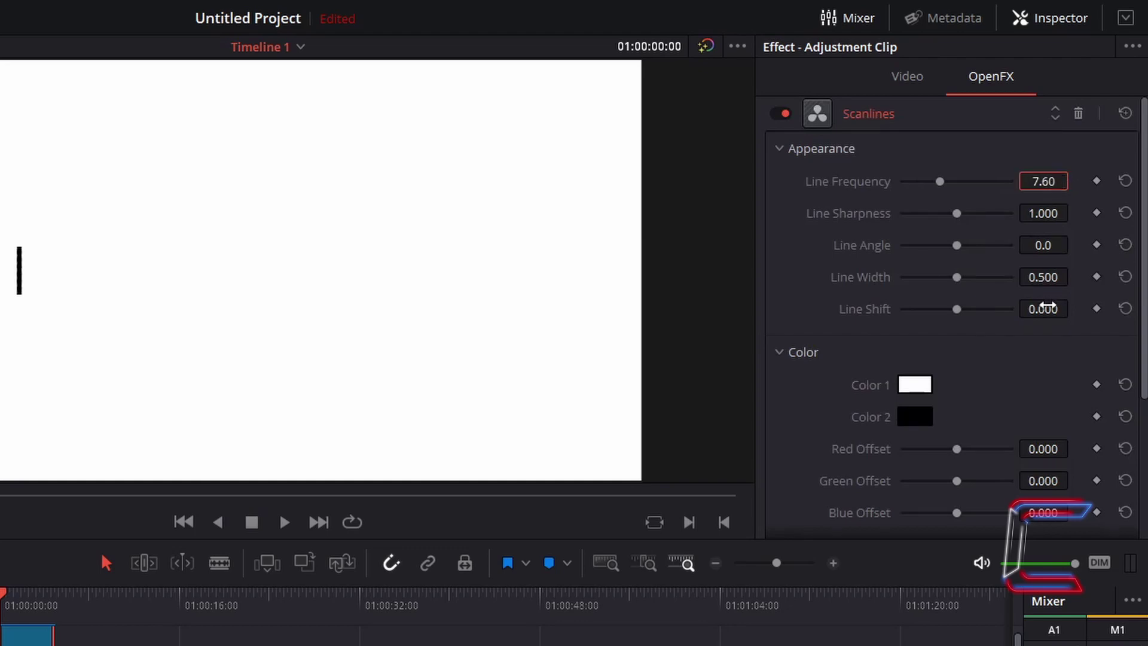
Step: Change the Scanlines composite type to Normal and set its Global Blend to 0.9
scroll(1039, 353, "down", 4)
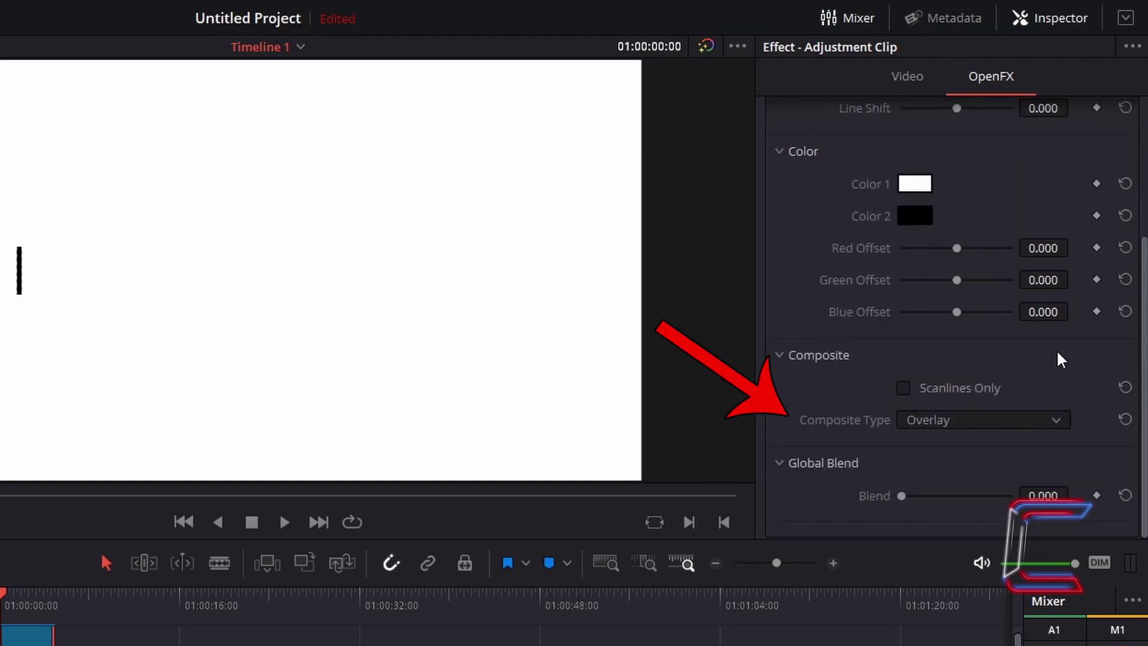
left_click(1045, 421)
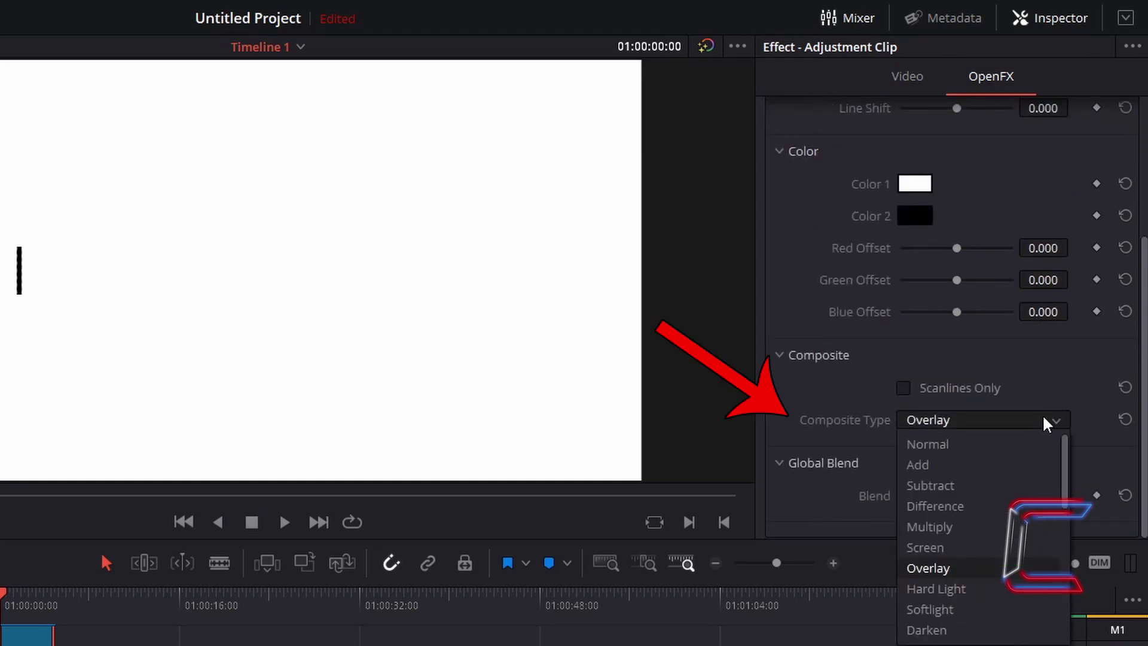
left_click(1014, 445)
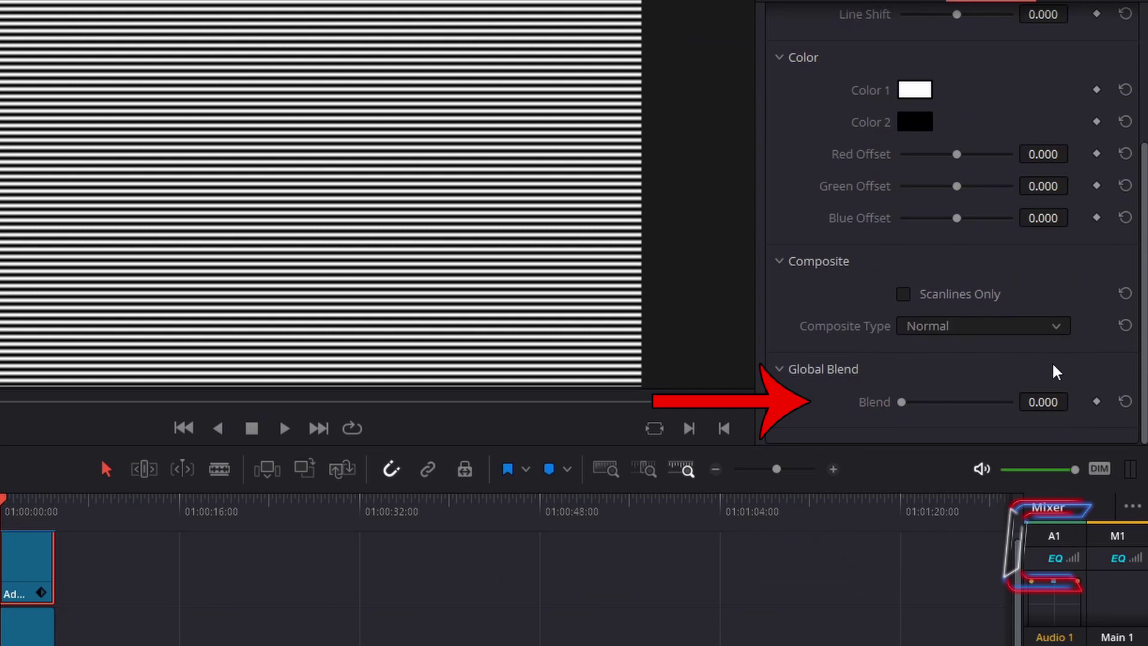
left_click(1053, 402)
key("BackSpace")
type("0.9")
key("Return")
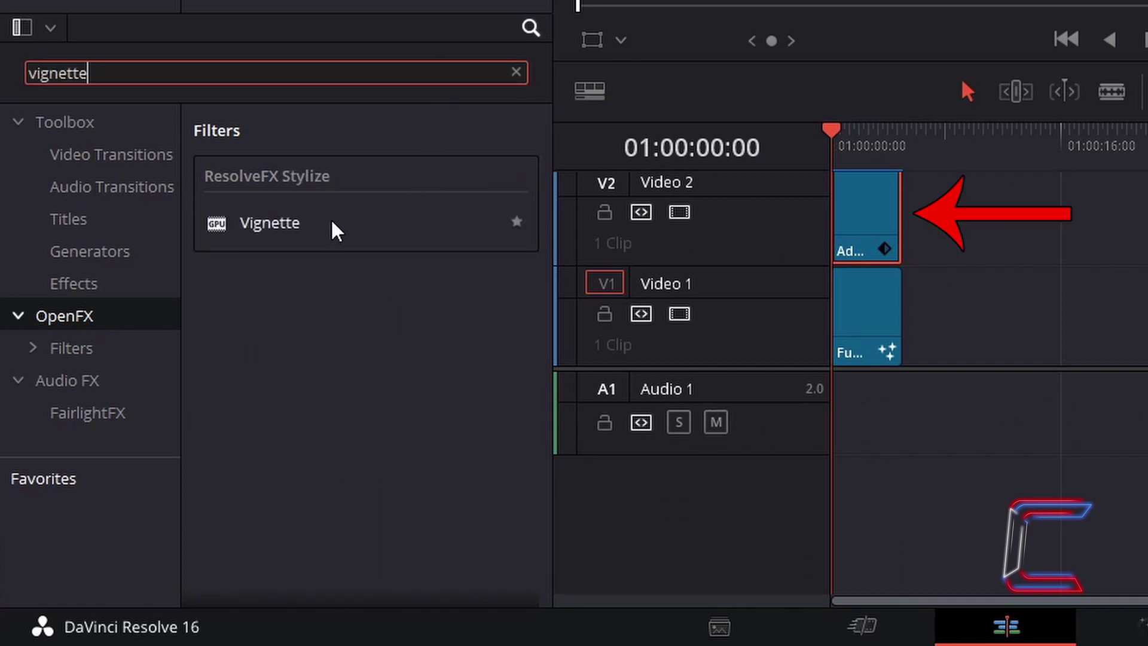
Step: Apply the Vignette filter to the Adjustment Clip on Video 2 and set the vignette's Size to 1.0
left_click_drag(336, 230, 859, 193)
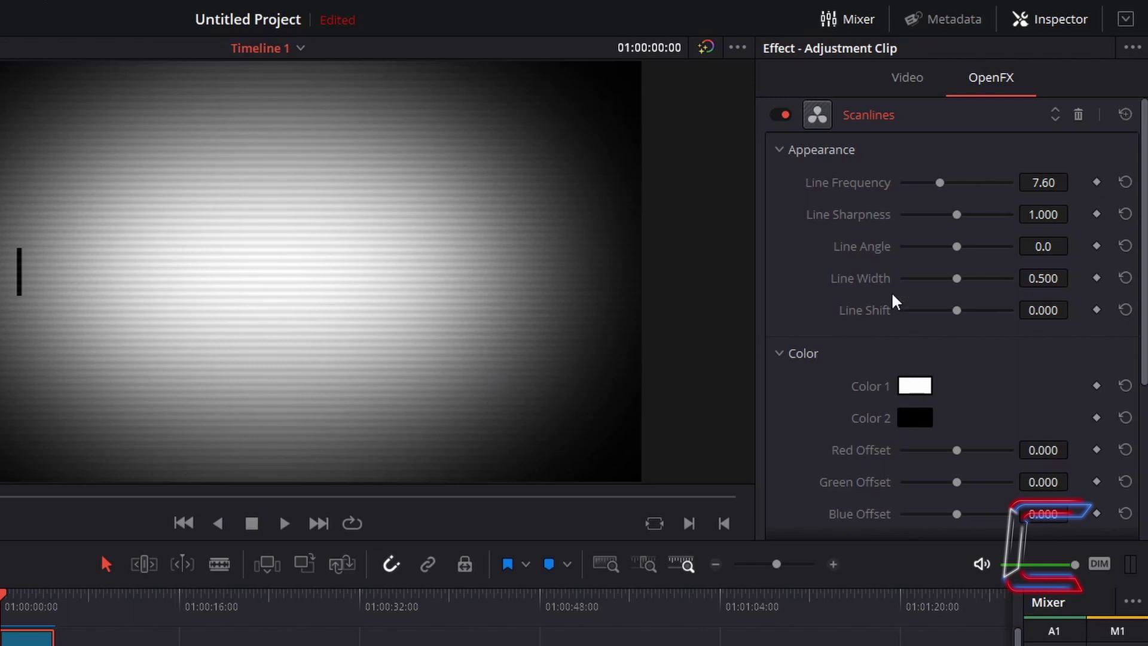
scroll(997, 236, "down", 5)
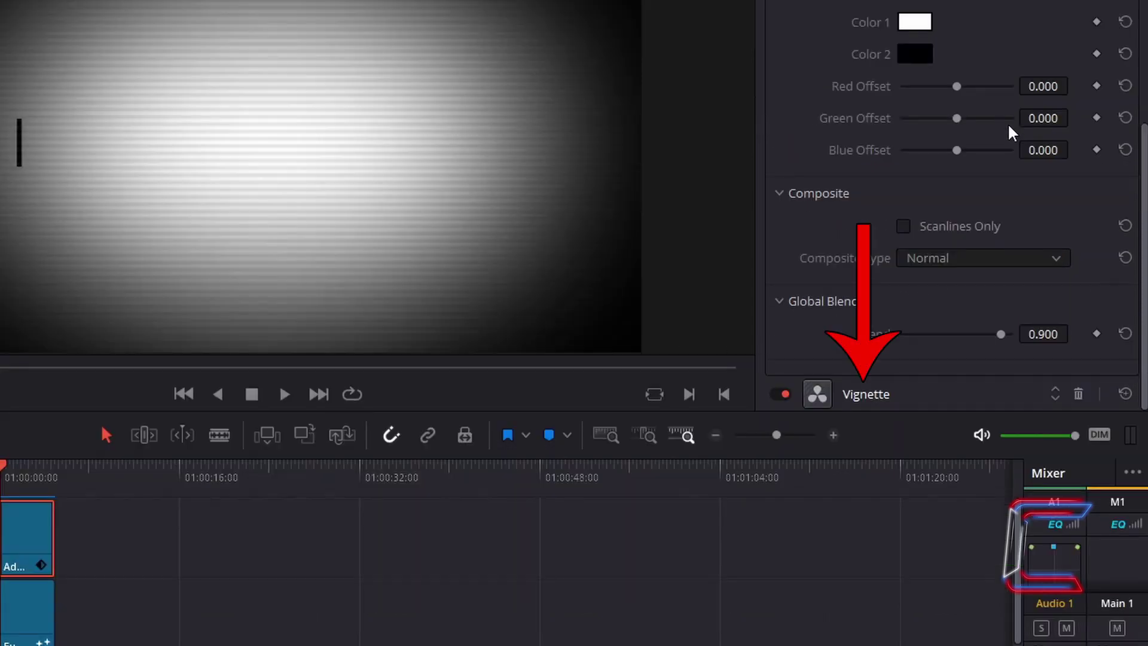
left_click(885, 392)
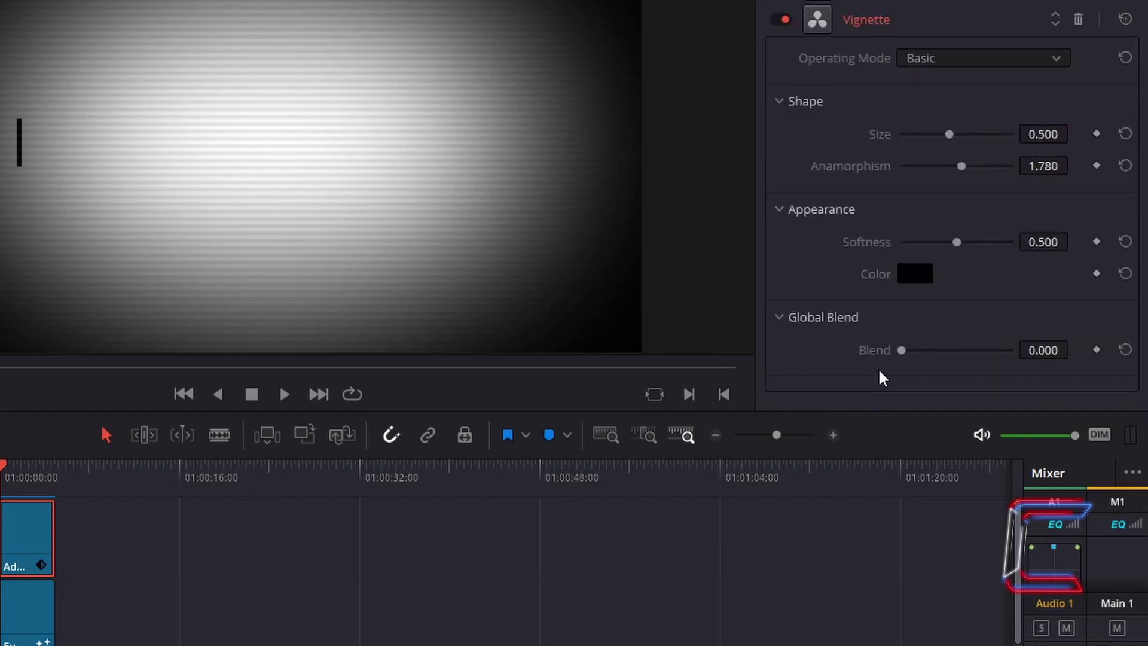
left_click_drag(951, 135, 1012, 134)
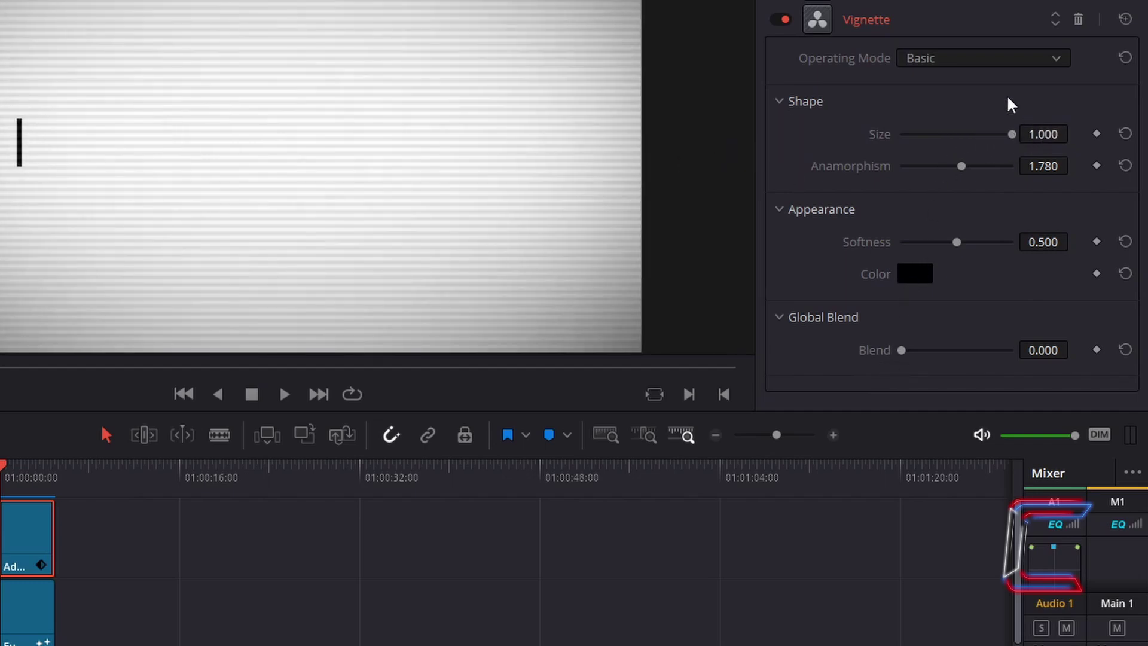